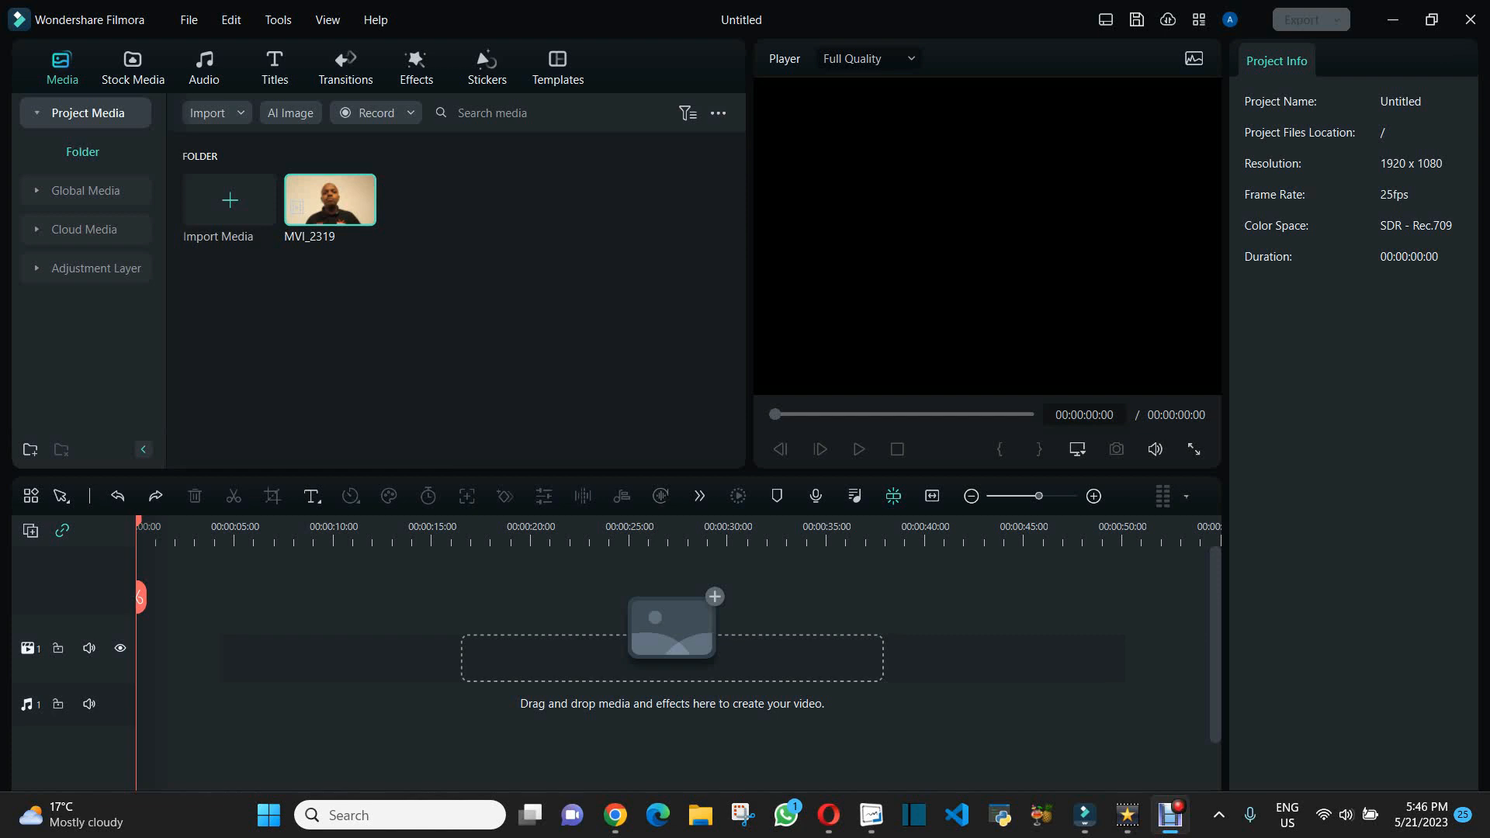
Add the MVI_2319 clip to the timeline, keeping the project settings at 1920 x 1080 25fps, and mute the clip.
{"action": "mouse_move", "coordinate": [362, 211]}
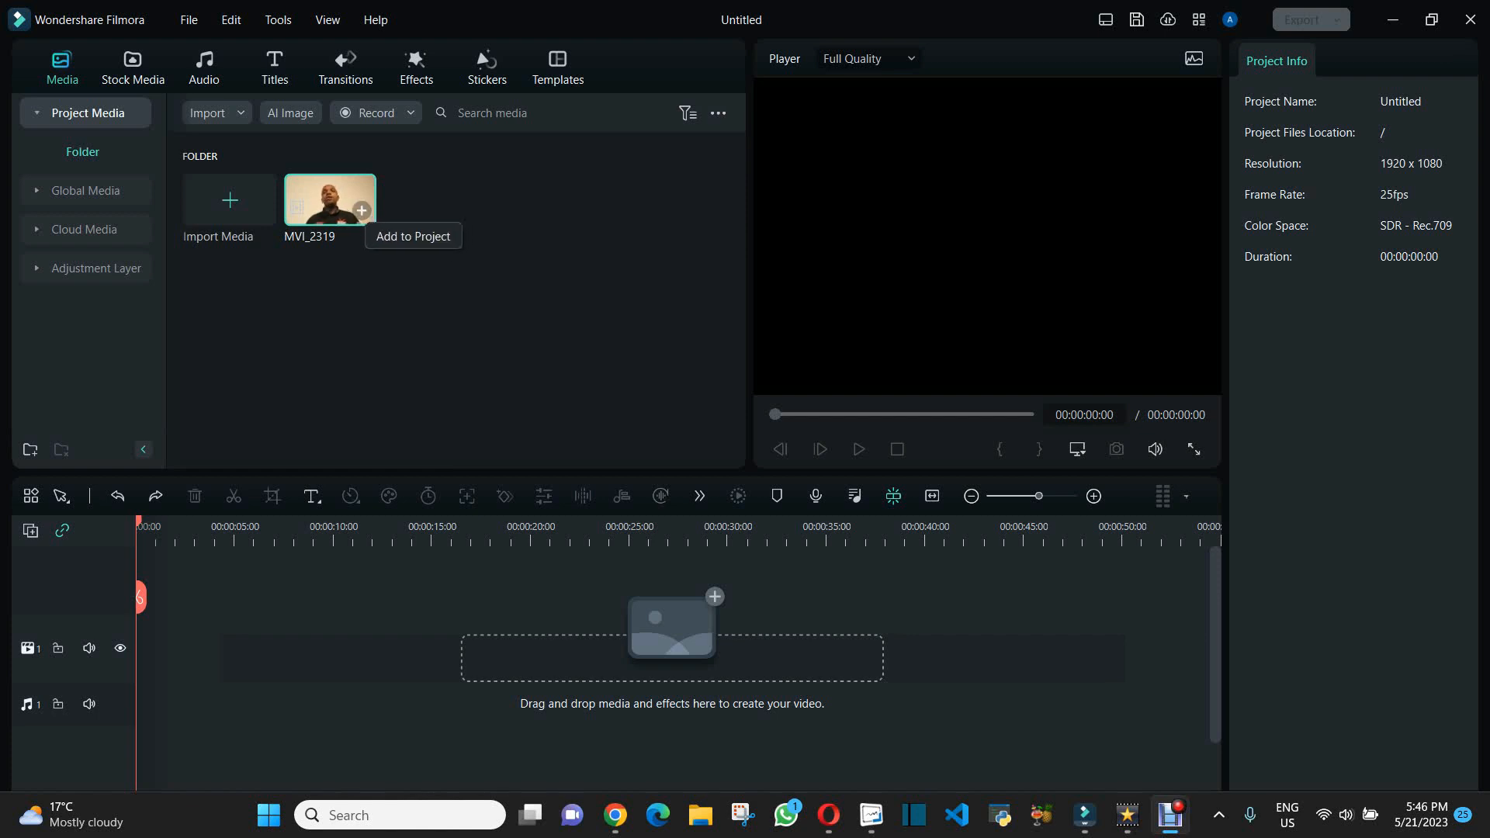
{"action": "left_click", "coordinate": [362, 210]}
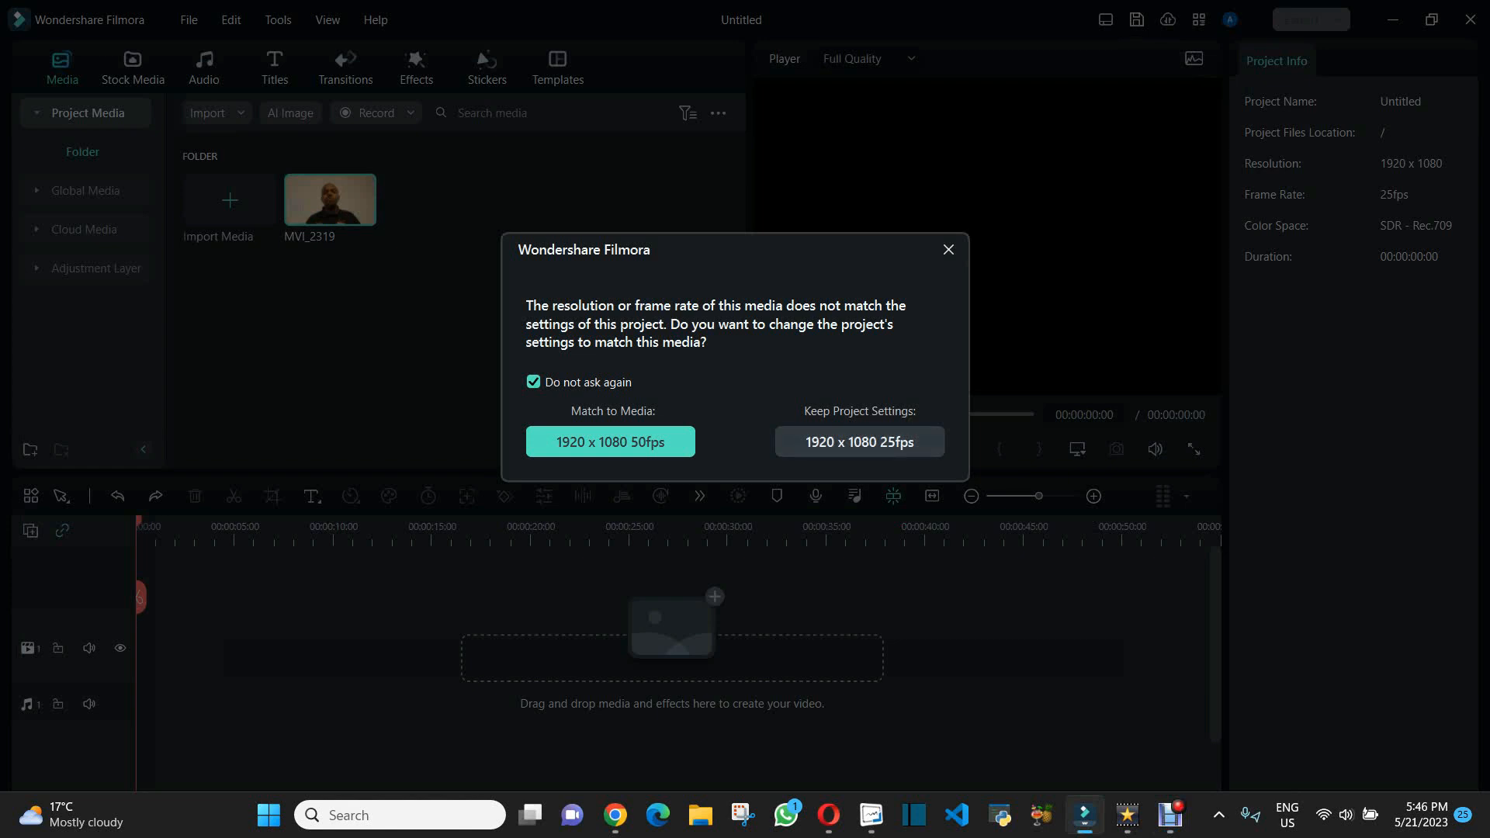
{"action": "left_click", "coordinate": [859, 442]}
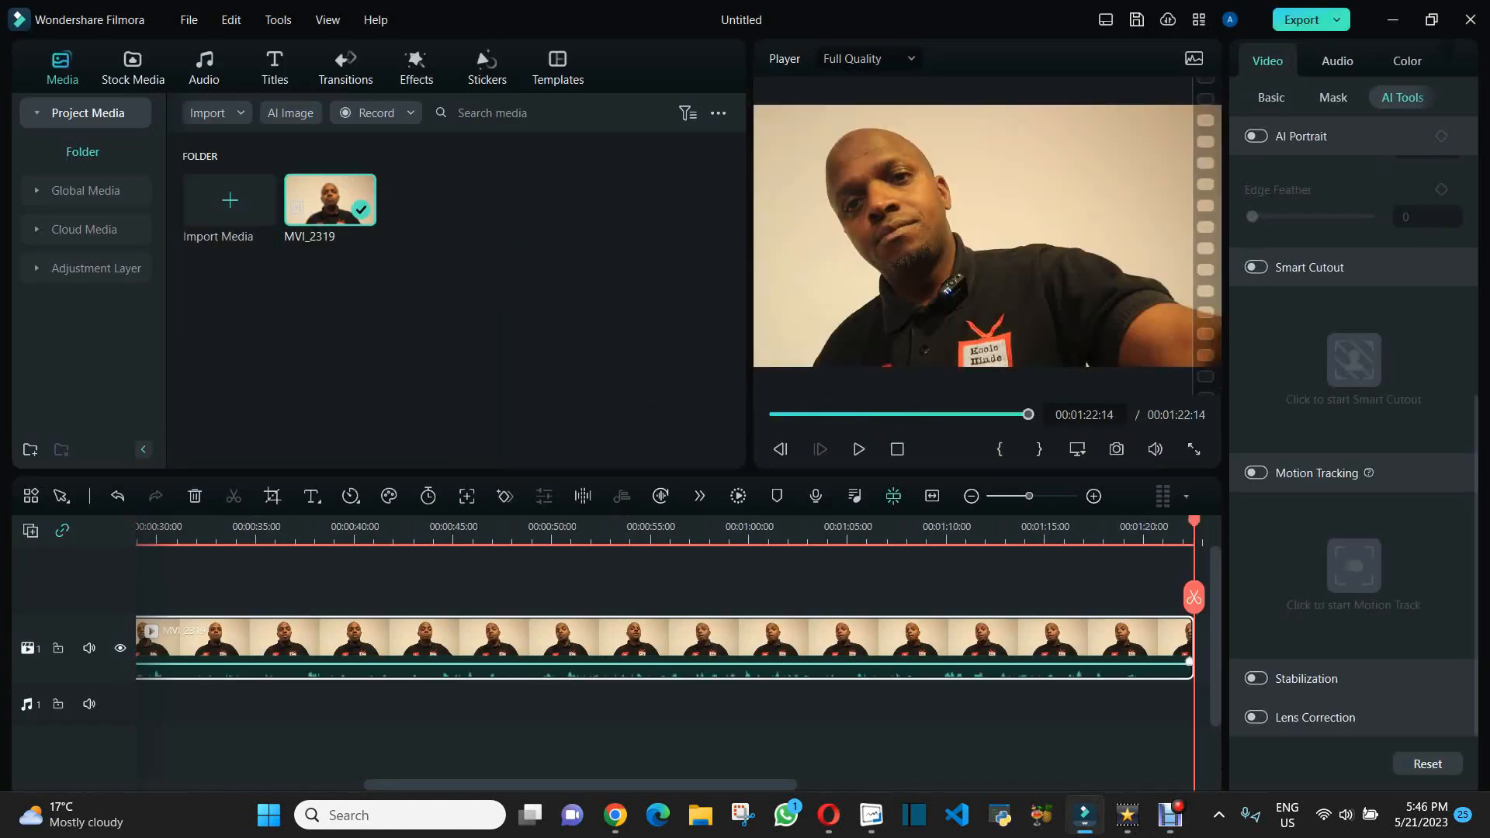
{"action": "right_click", "coordinate": [276, 625]}
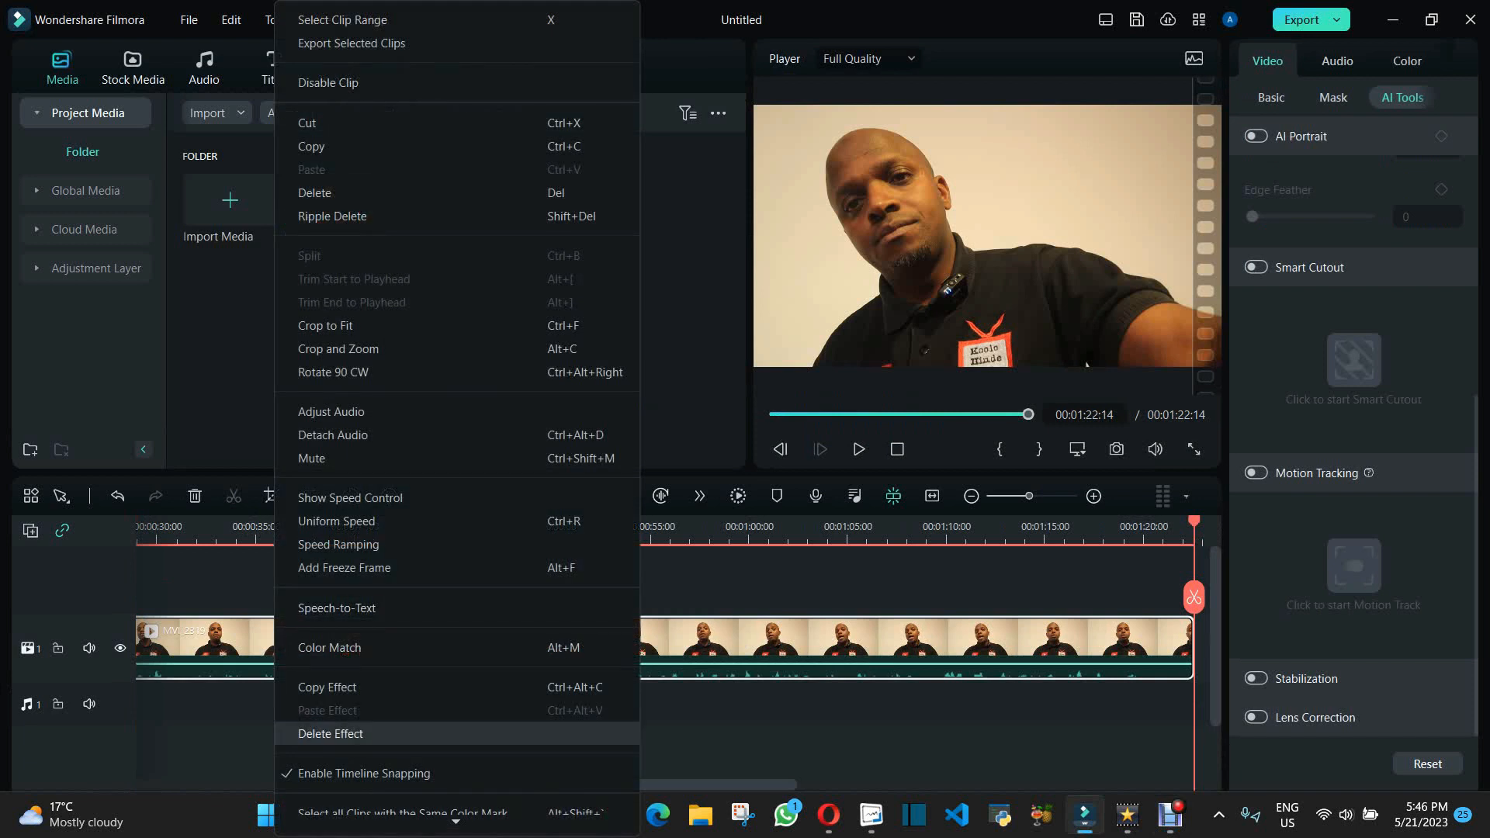
{"action": "left_click", "coordinate": [312, 458]}
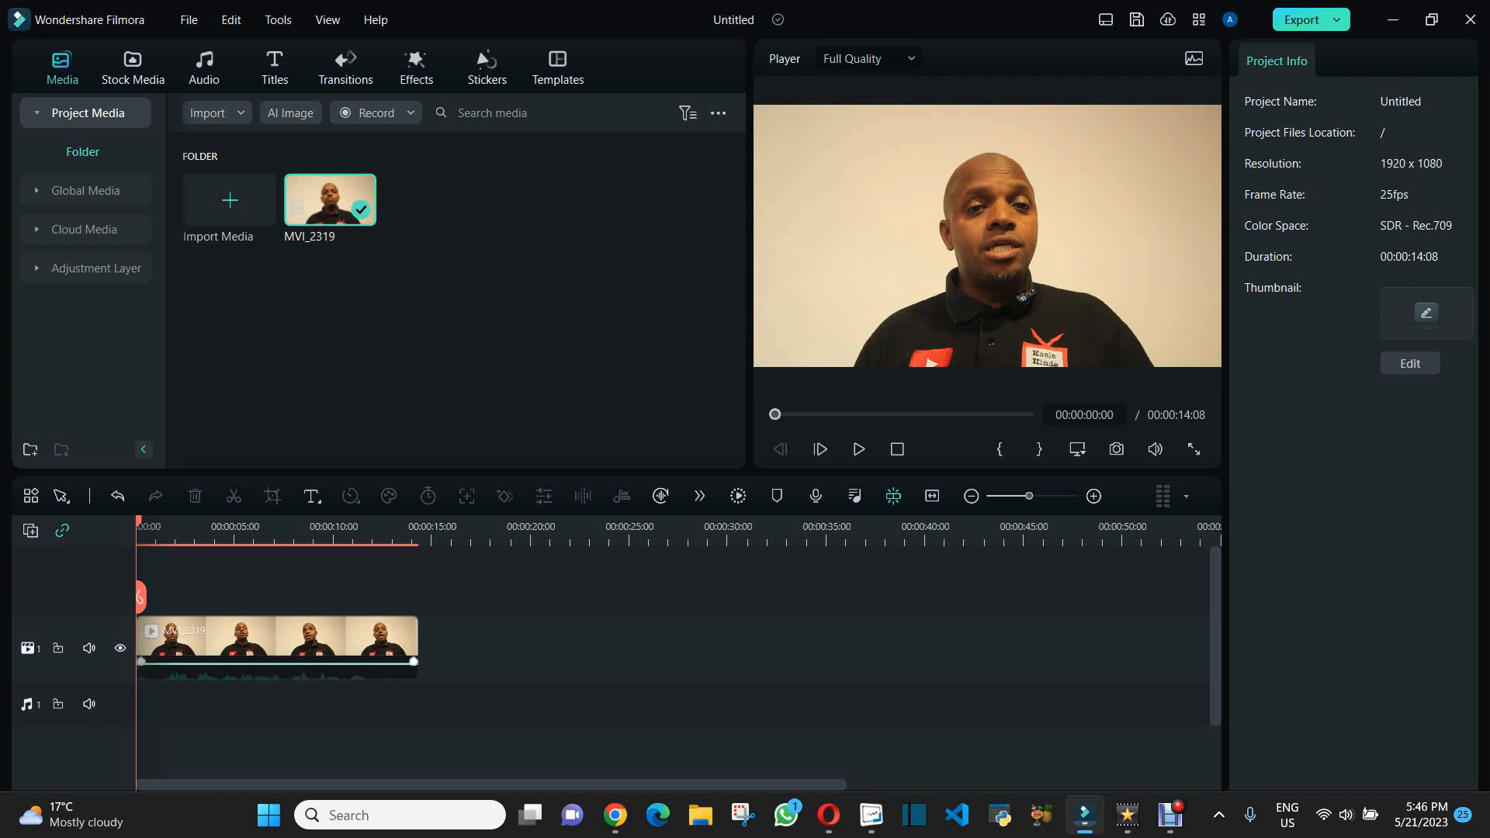
Remove the background of the MVI_2319 clip with AI Portrait.
{"action": "left_click", "coordinate": [225, 644]}
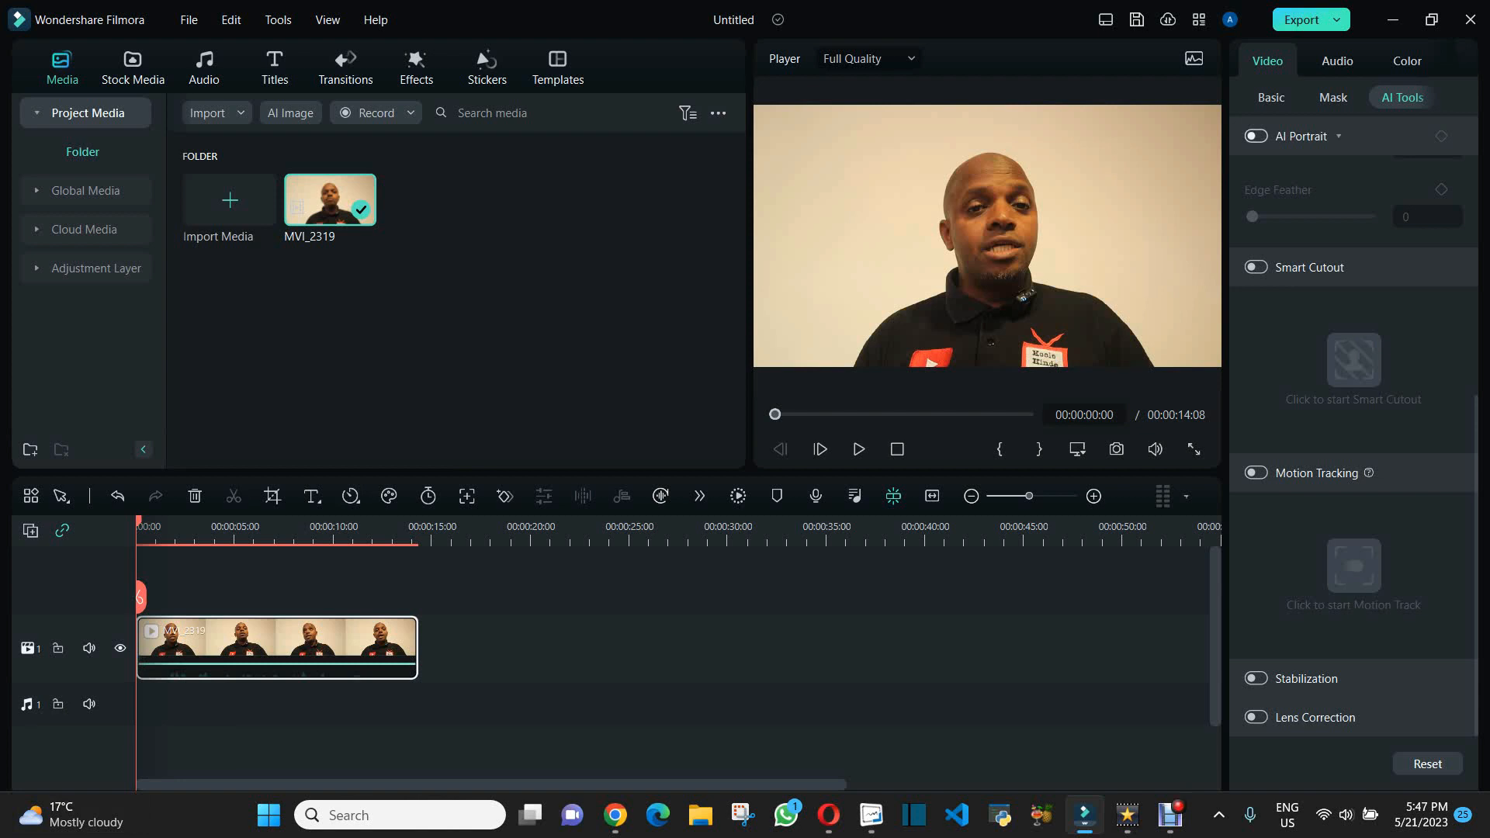
{"action": "left_click", "coordinate": [1256, 136]}
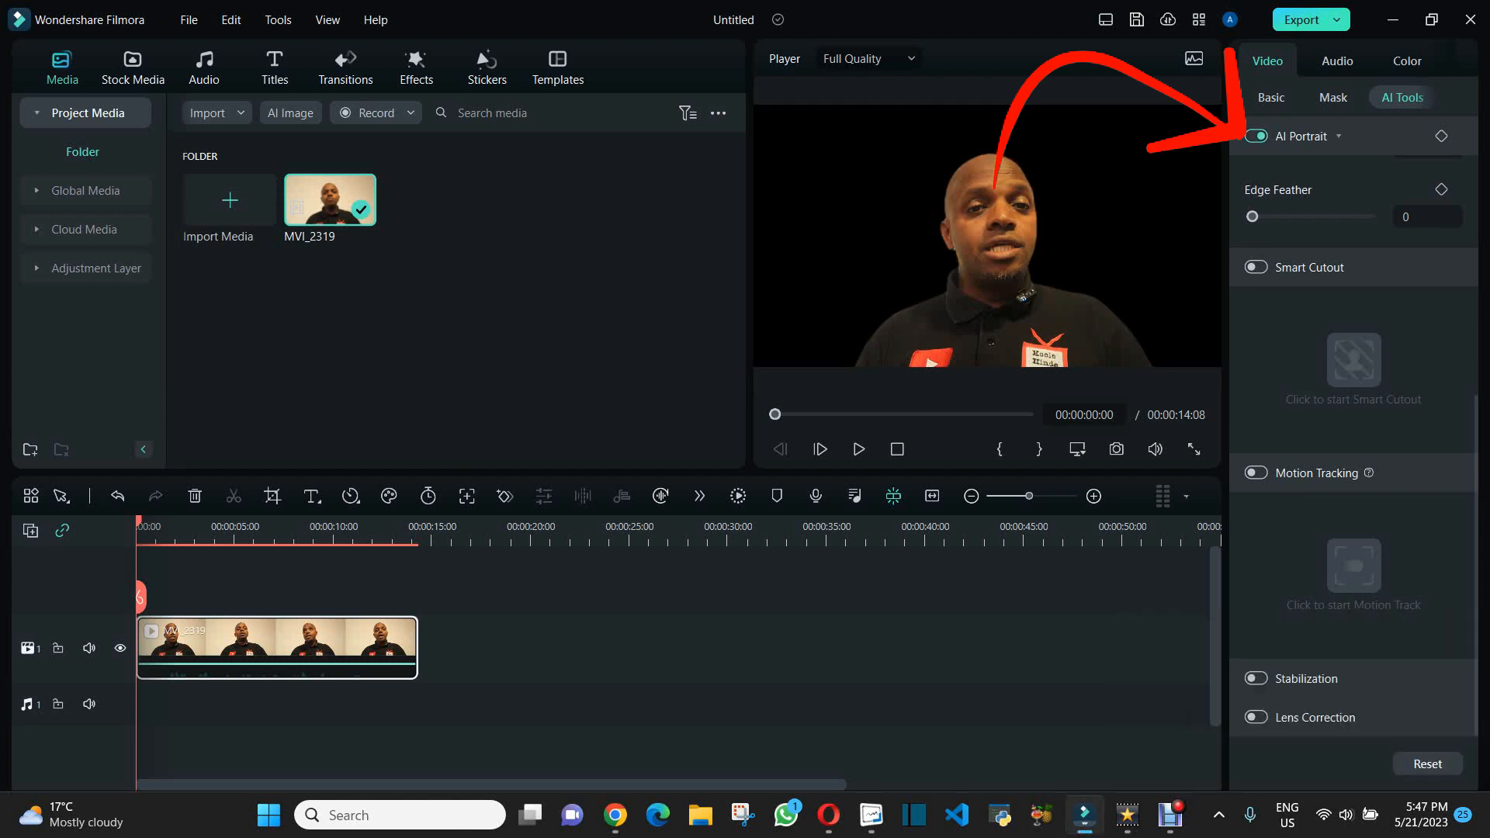
{"action": "left_click", "coordinate": [1339, 137]}
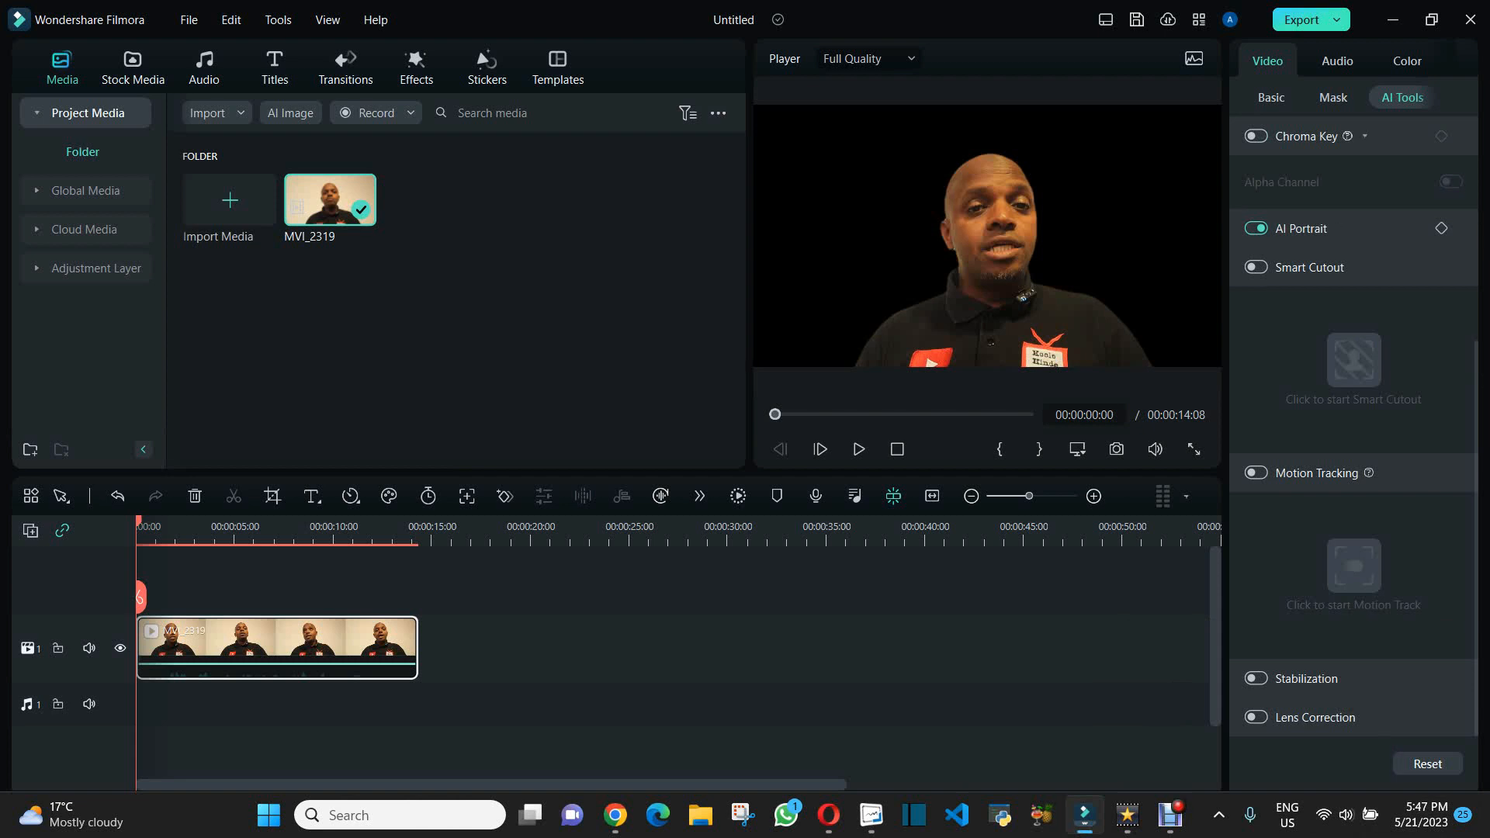
{"action": "left_click", "coordinate": [497, 733]}
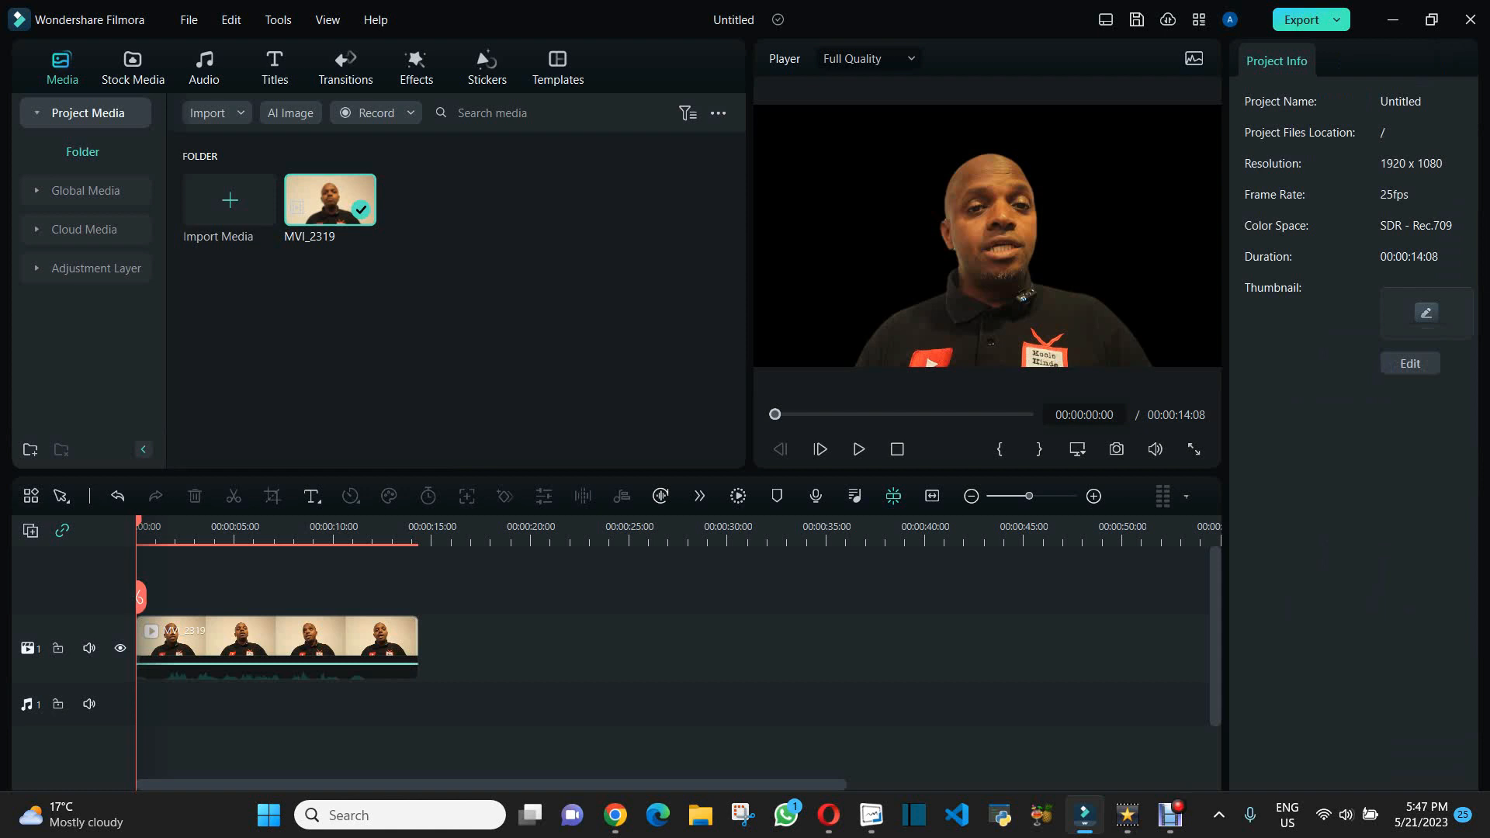
Place the Pexels photo of the orange buildings beneath the clip, extended to the clip's full length, and preview the composite.
{"action": "left_click", "coordinate": [133, 67]}
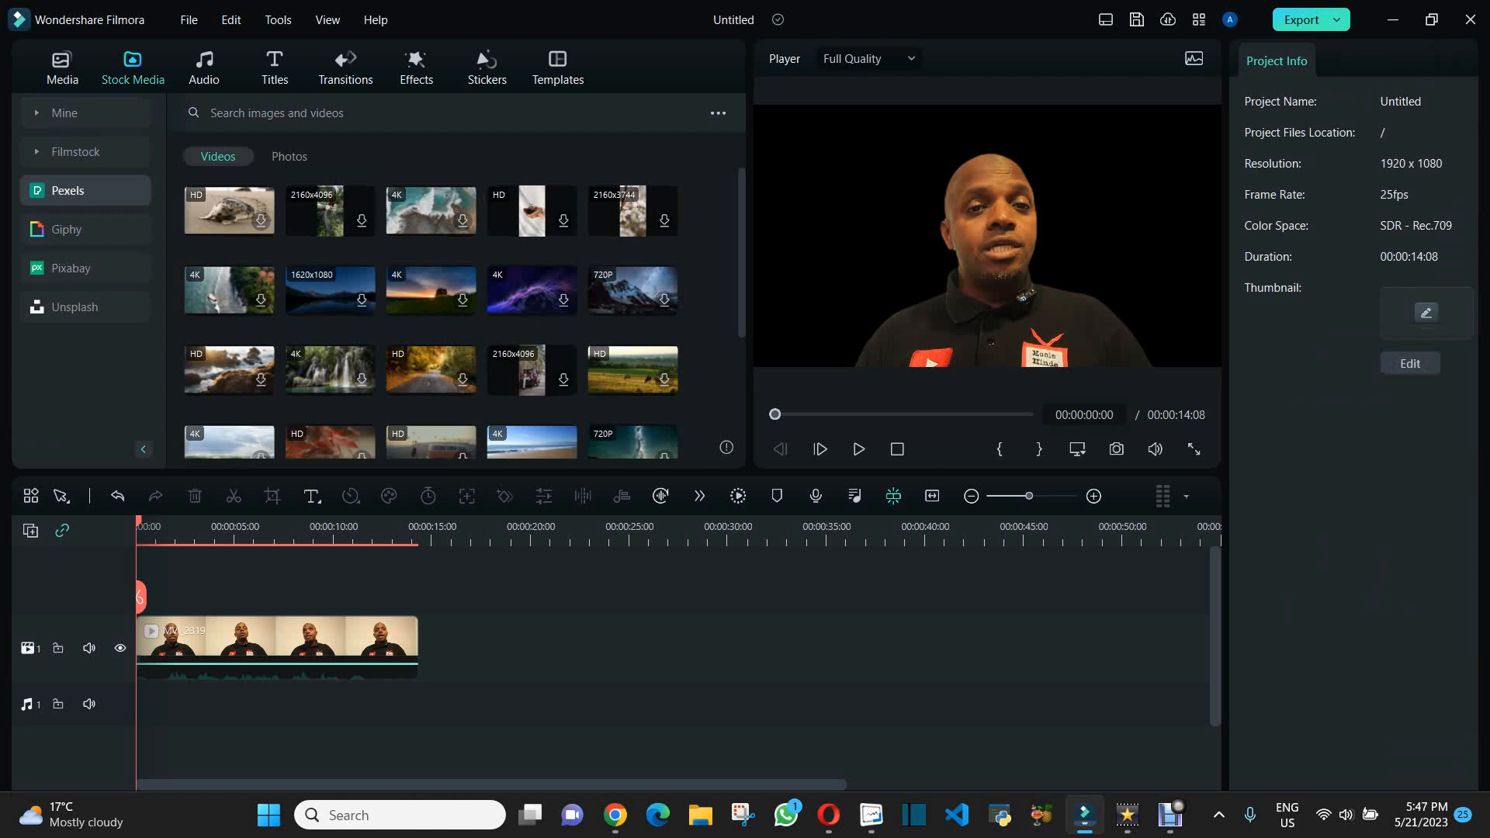
{"action": "left_click", "coordinate": [289, 156]}
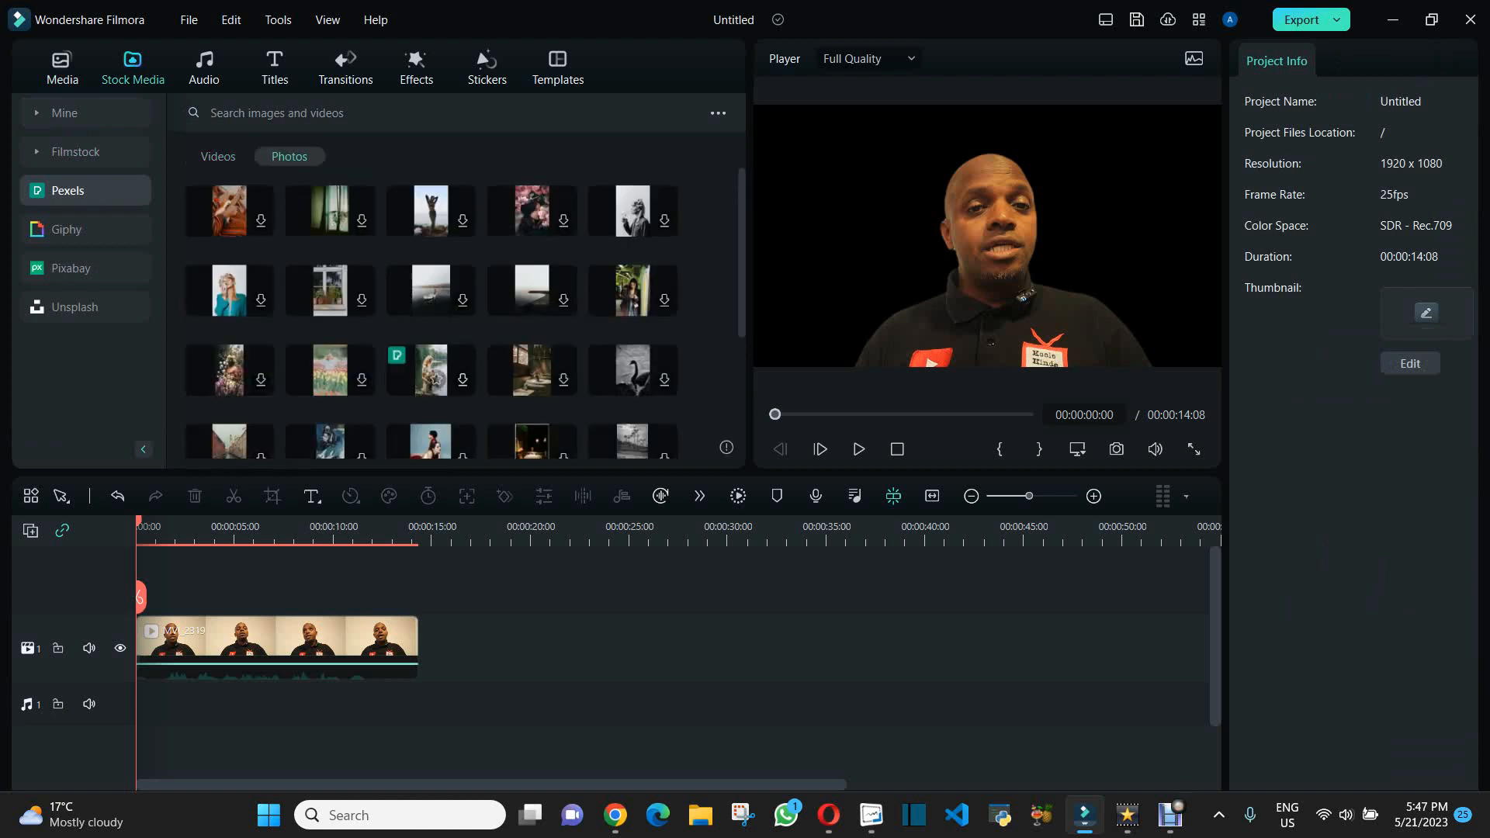
{"action": "scroll", "coordinate": [431, 373], "scroll_direction": "down", "scroll_amount": 3}
{"action": "left_click_drag", "start_coordinate": [229, 287], "coordinate": [184, 580]}
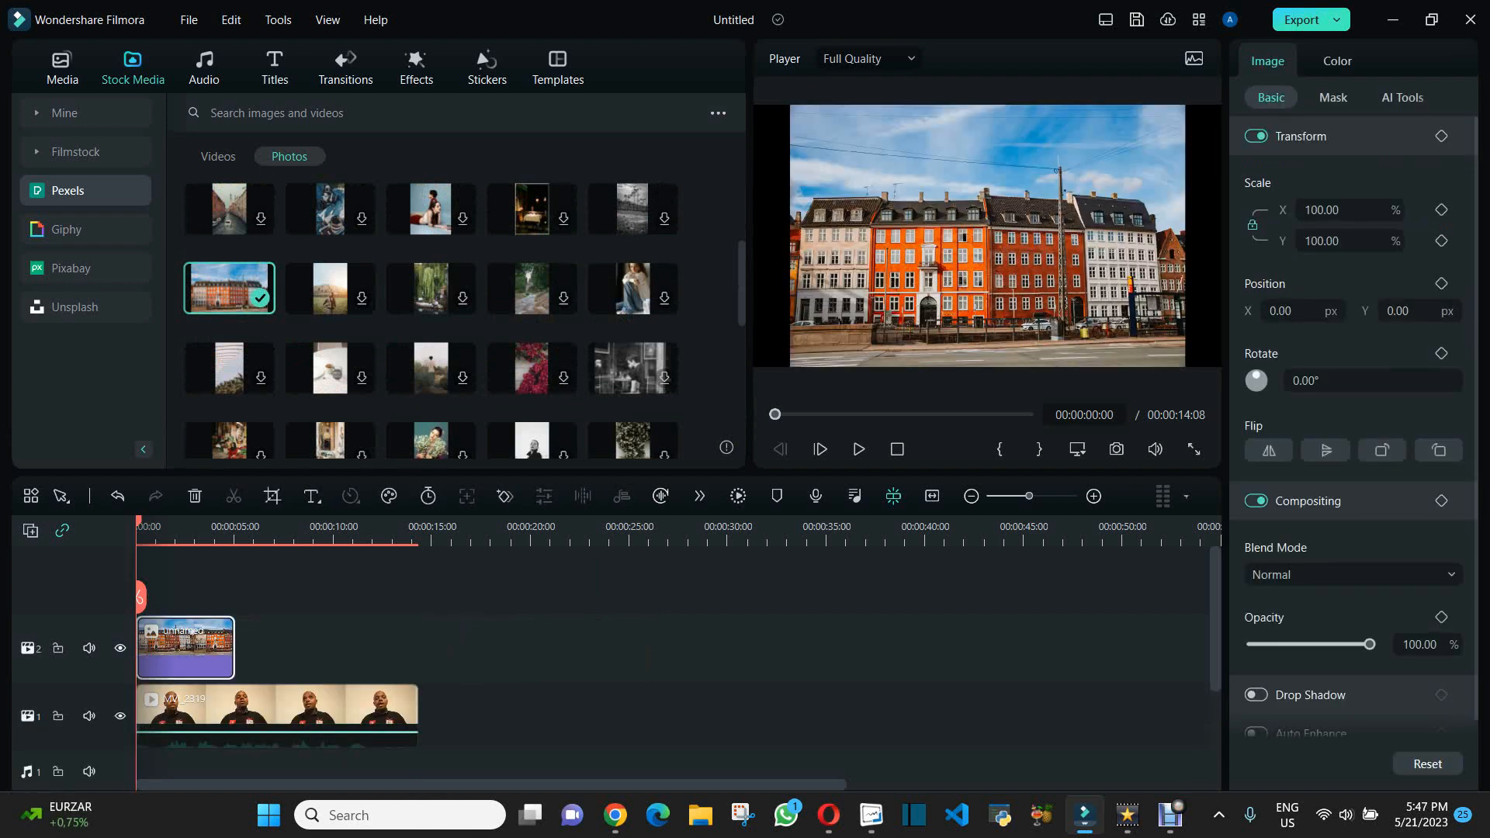
{"action": "left_click_drag", "start_coordinate": [233, 648], "coordinate": [418, 652]}
{"action": "left_click_drag", "start_coordinate": [326, 714], "coordinate": [326, 596]}
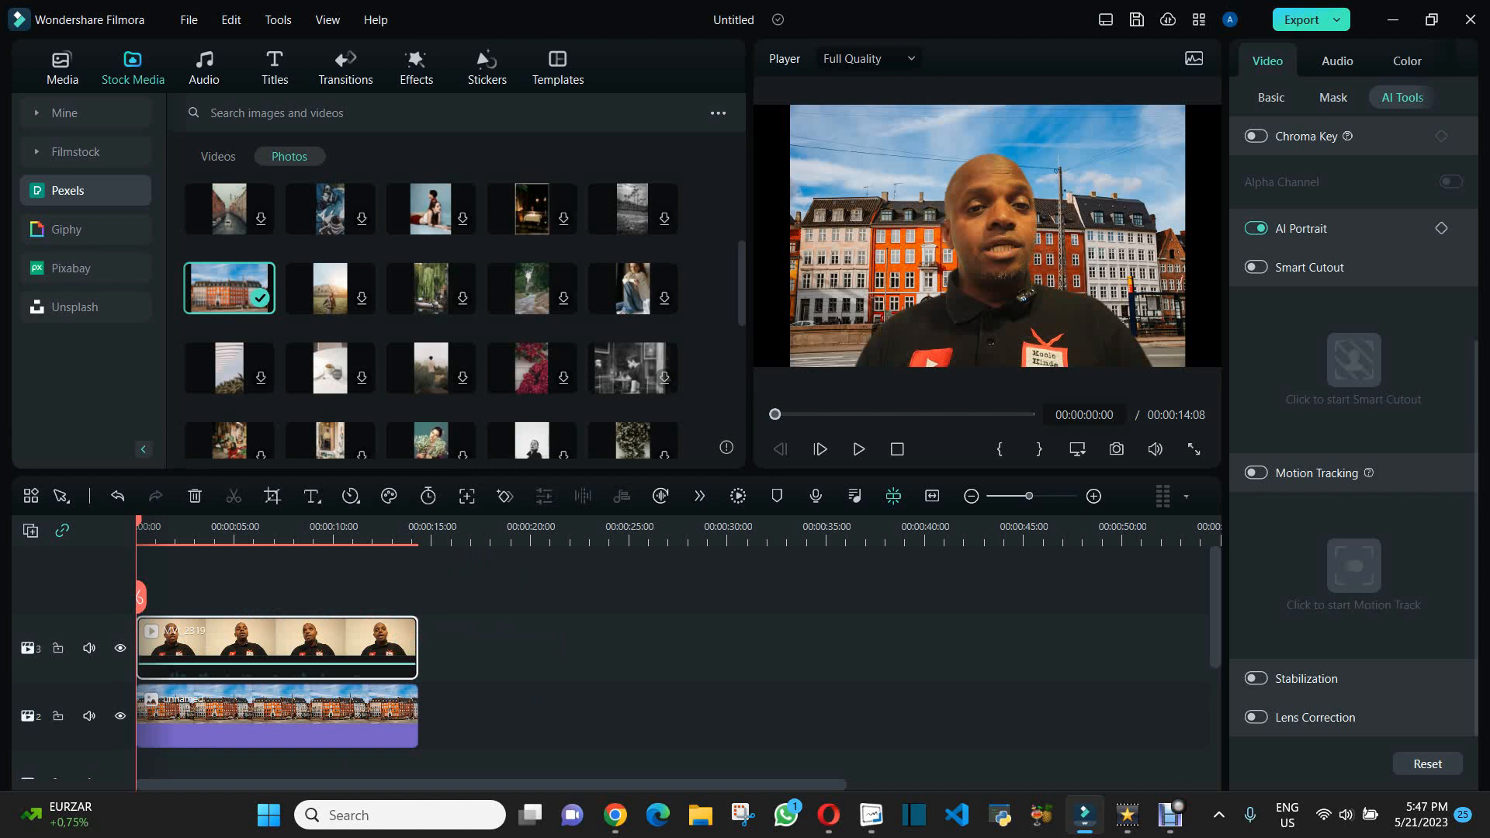
{"action": "key", "text": "space"}
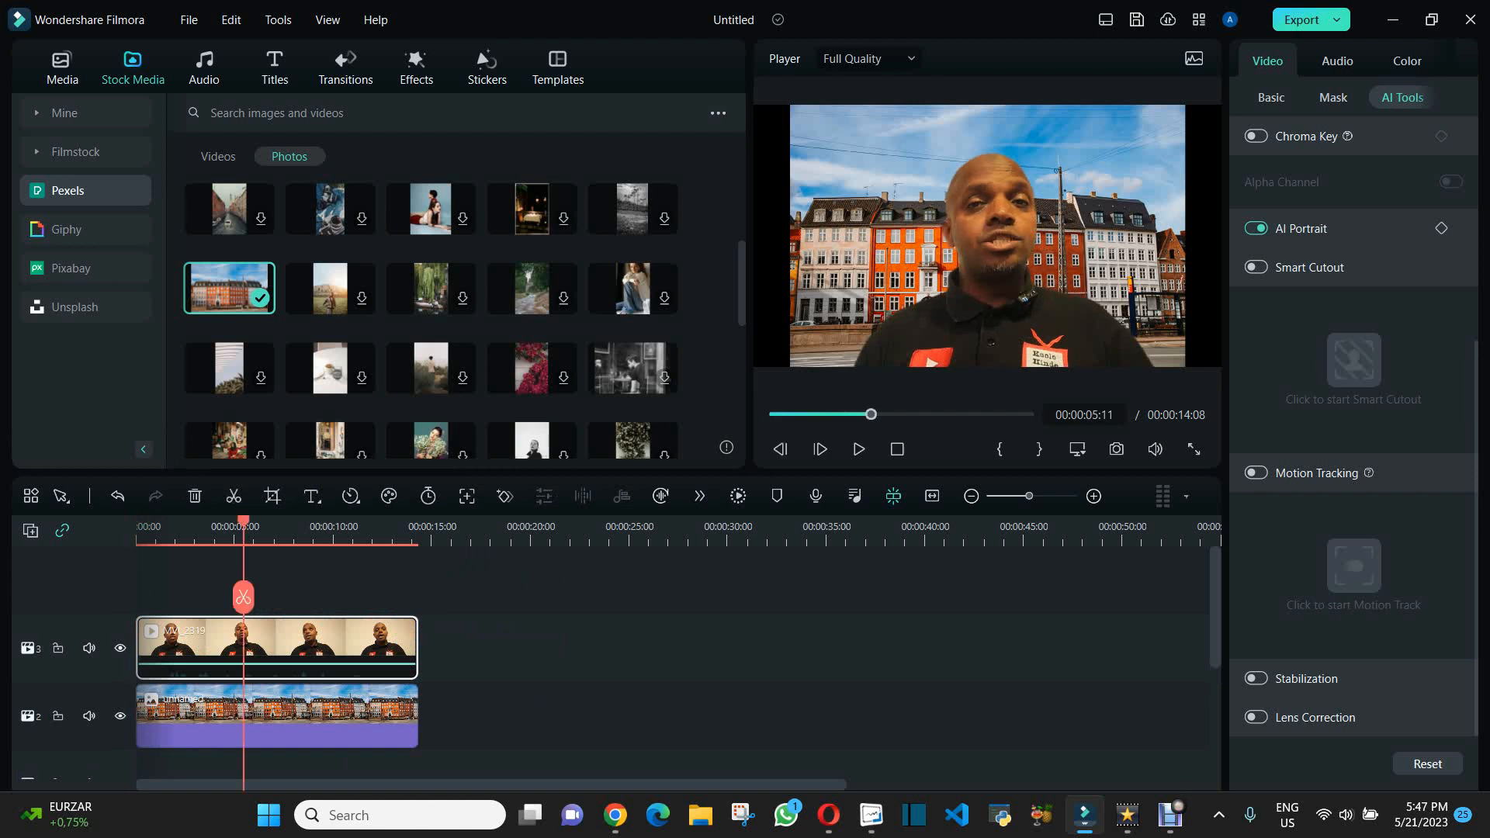
{"action": "left_click_drag", "start_coordinate": [377, 521], "coordinate": [411, 522]}
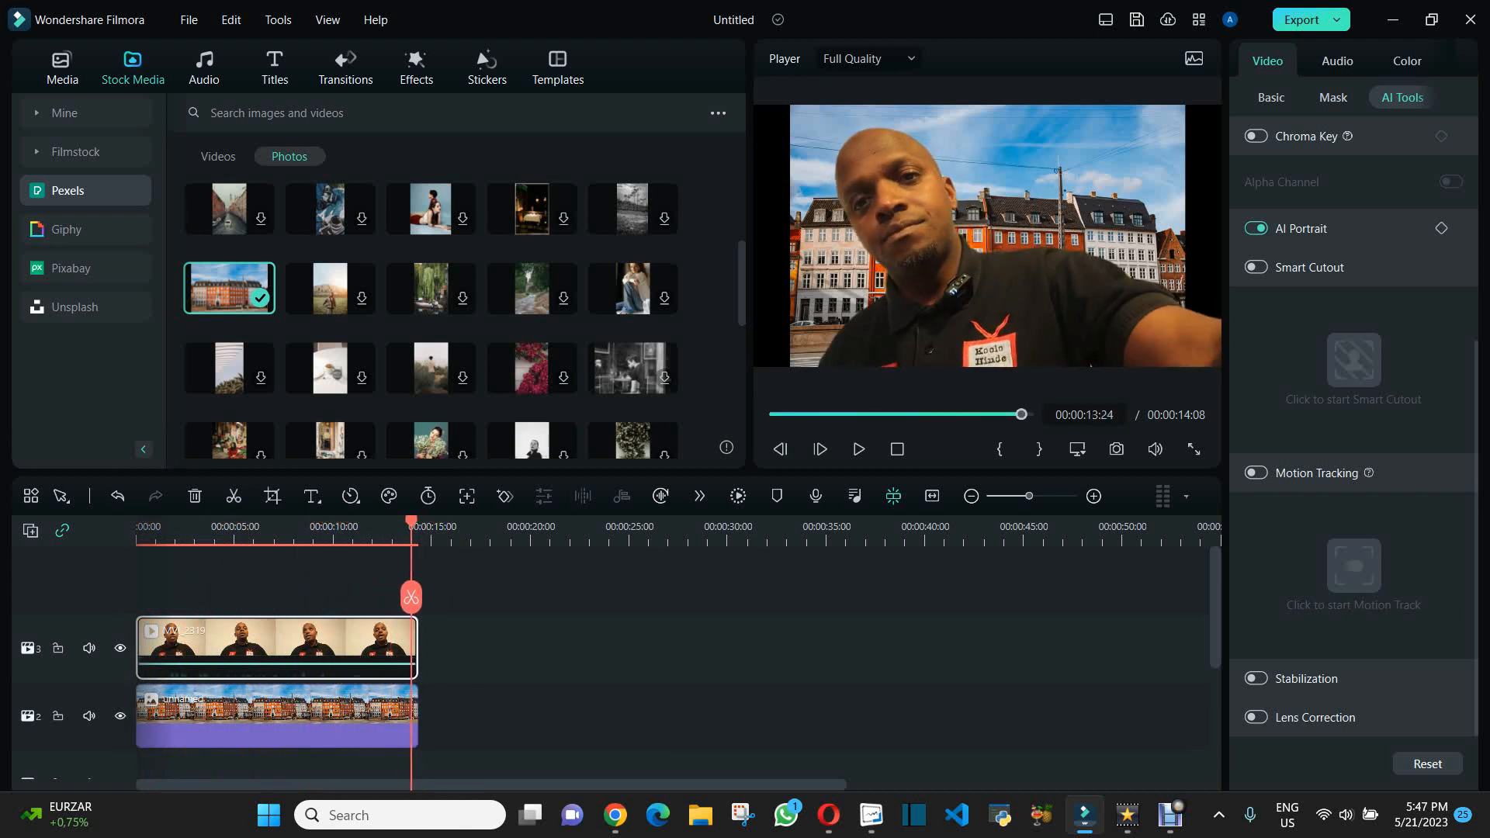
Undo the added background photo and the AI Portrait background removal.
{"action": "left_click", "coordinate": [118, 495]}
{"action": "left_click", "coordinate": [117, 495]}
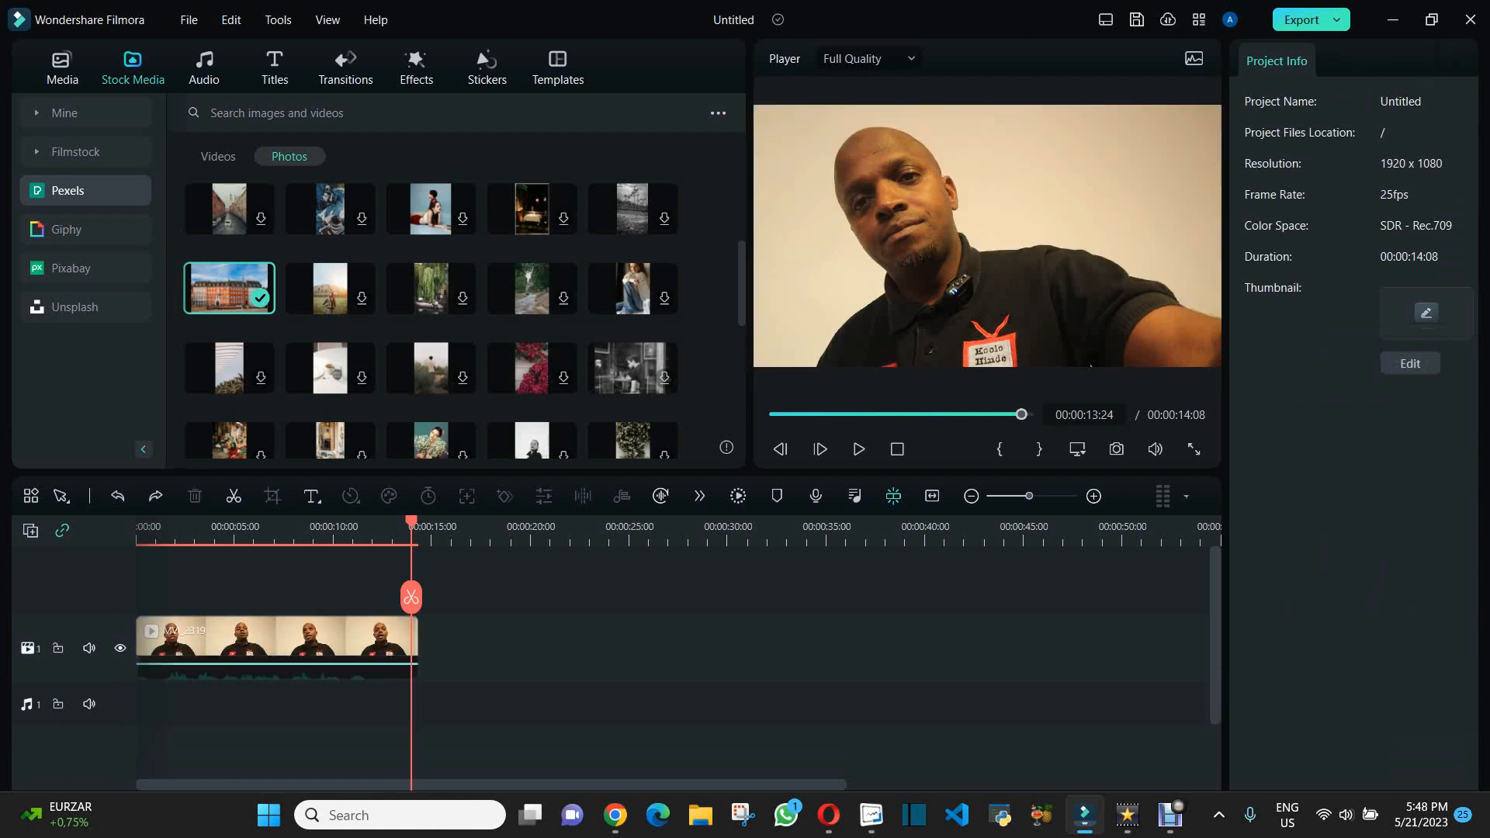
Start a Smart Cutout of the clip at 00:00:11:24 and brush over the man from head to chest.
{"action": "left_click_drag", "start_coordinate": [411, 522], "coordinate": [372, 521]}
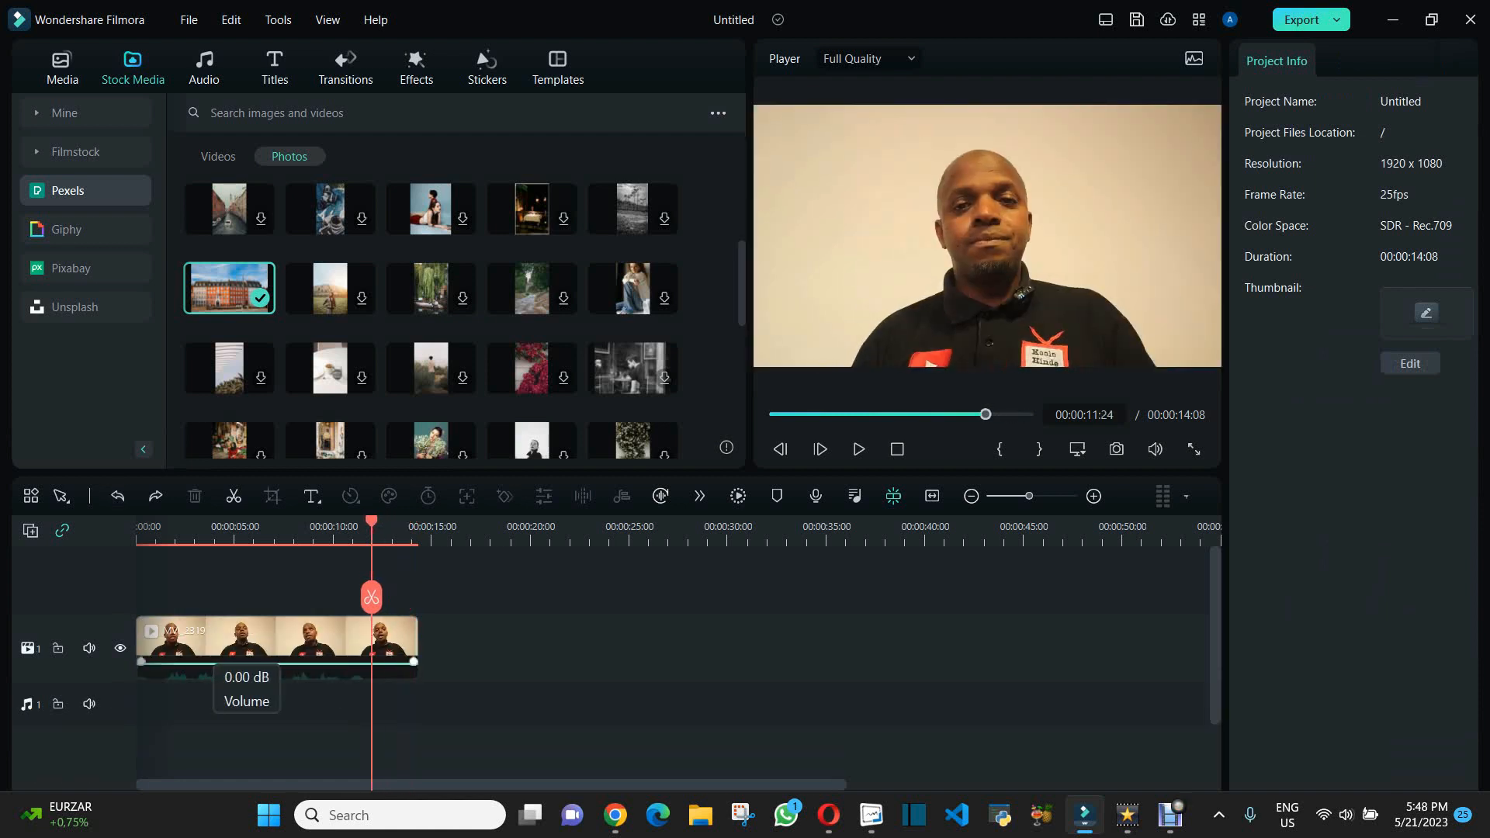
{"action": "left_click", "coordinate": [333, 642]}
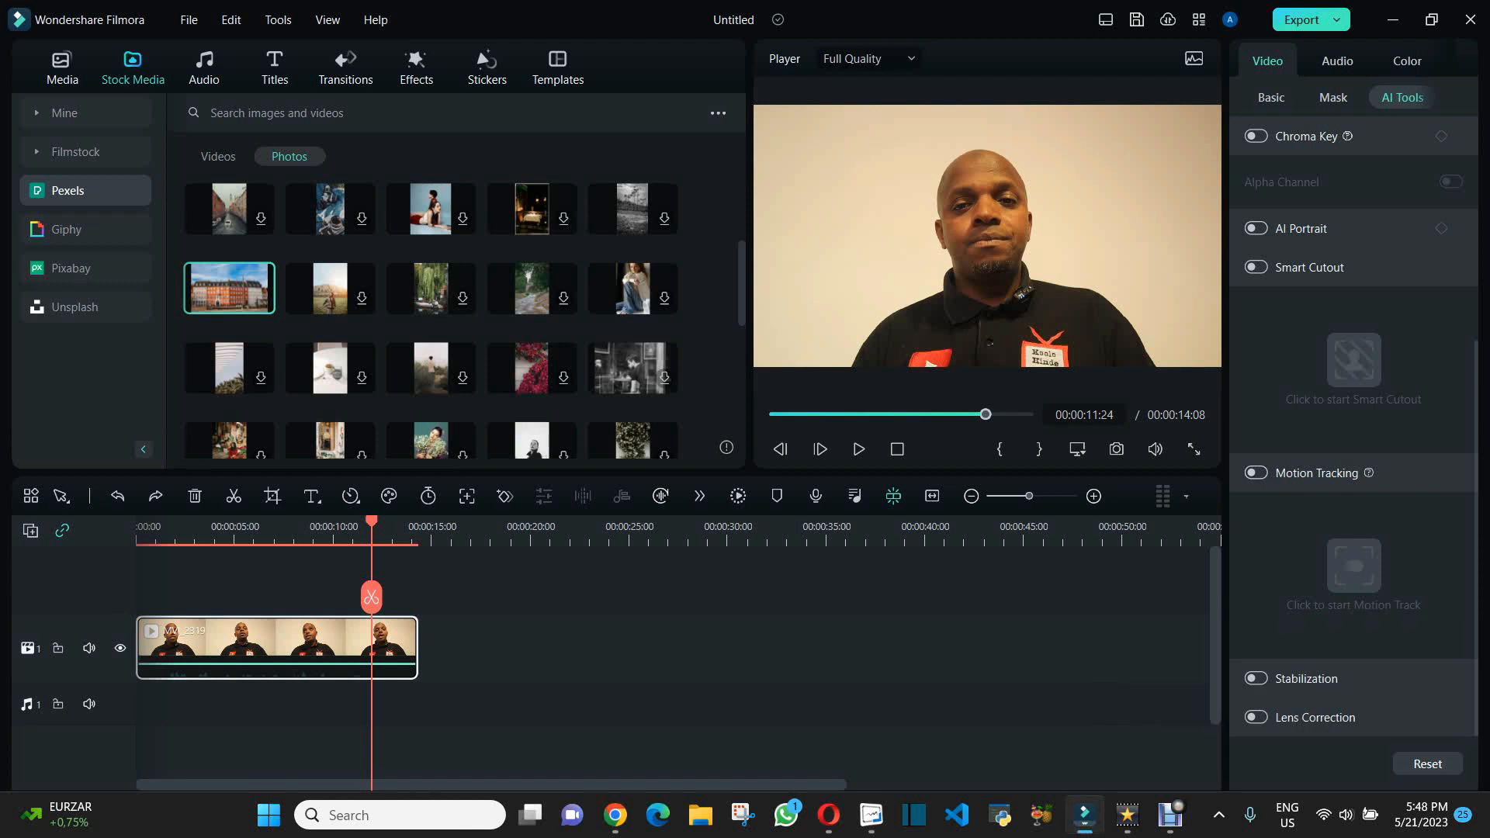
{"action": "scroll", "coordinate": [1354, 578], "scroll_direction": "up", "scroll_amount": 5}
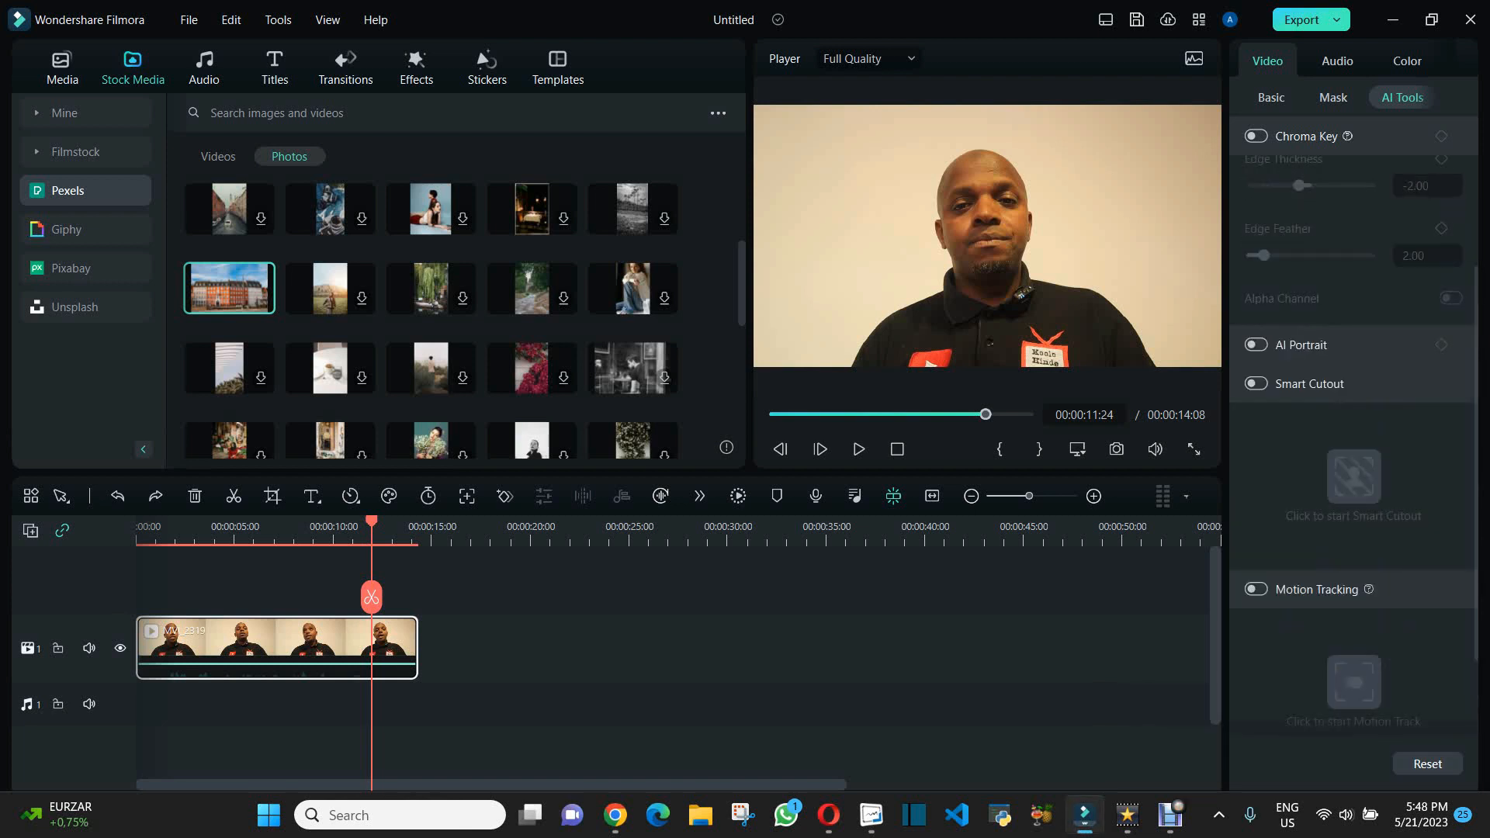
{"action": "scroll", "coordinate": [1354, 388], "scroll_direction": "down", "scroll_amount": 2}
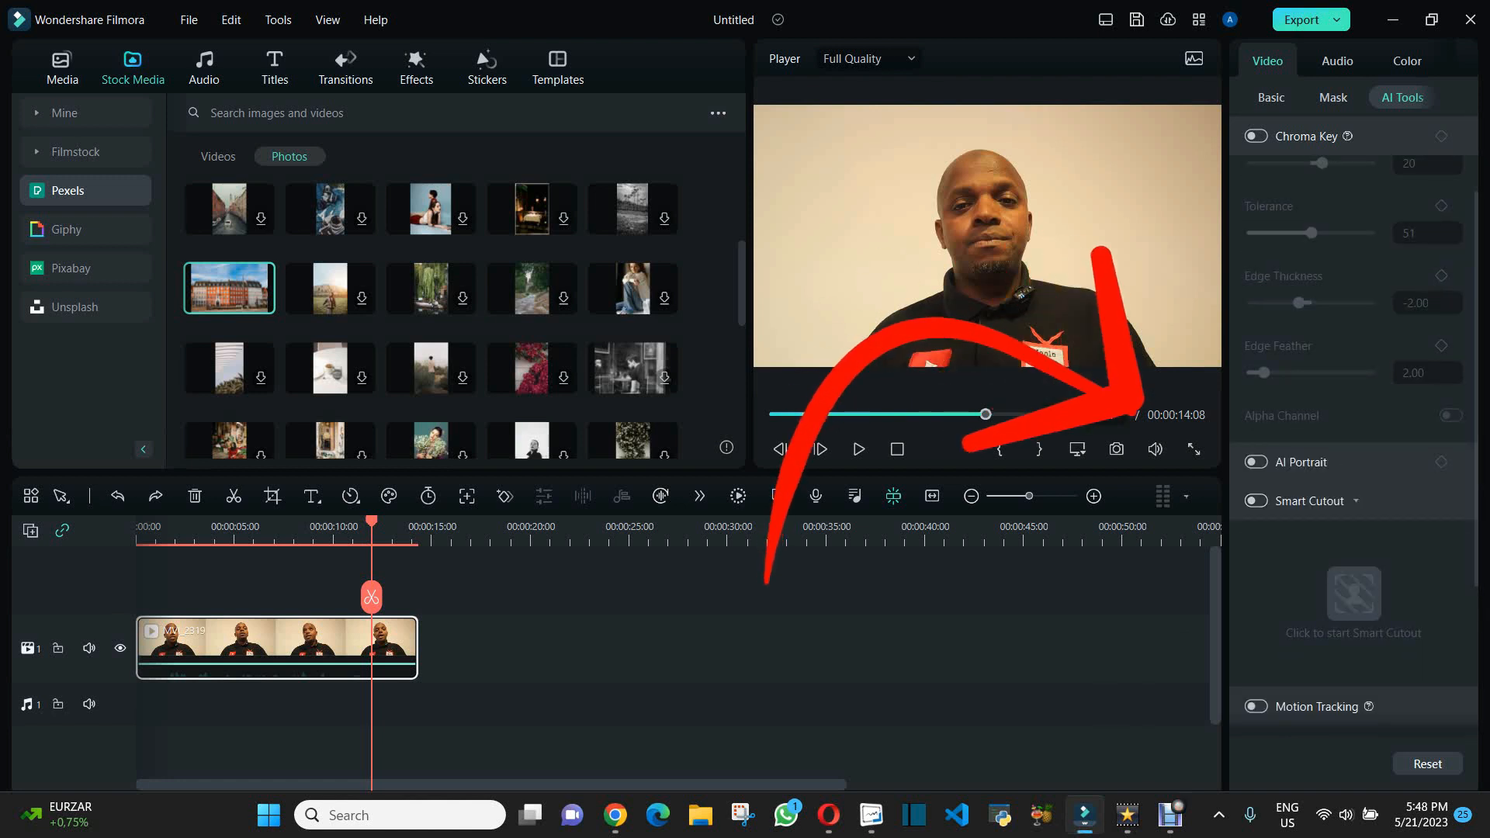
{"action": "left_click", "coordinate": [1256, 501]}
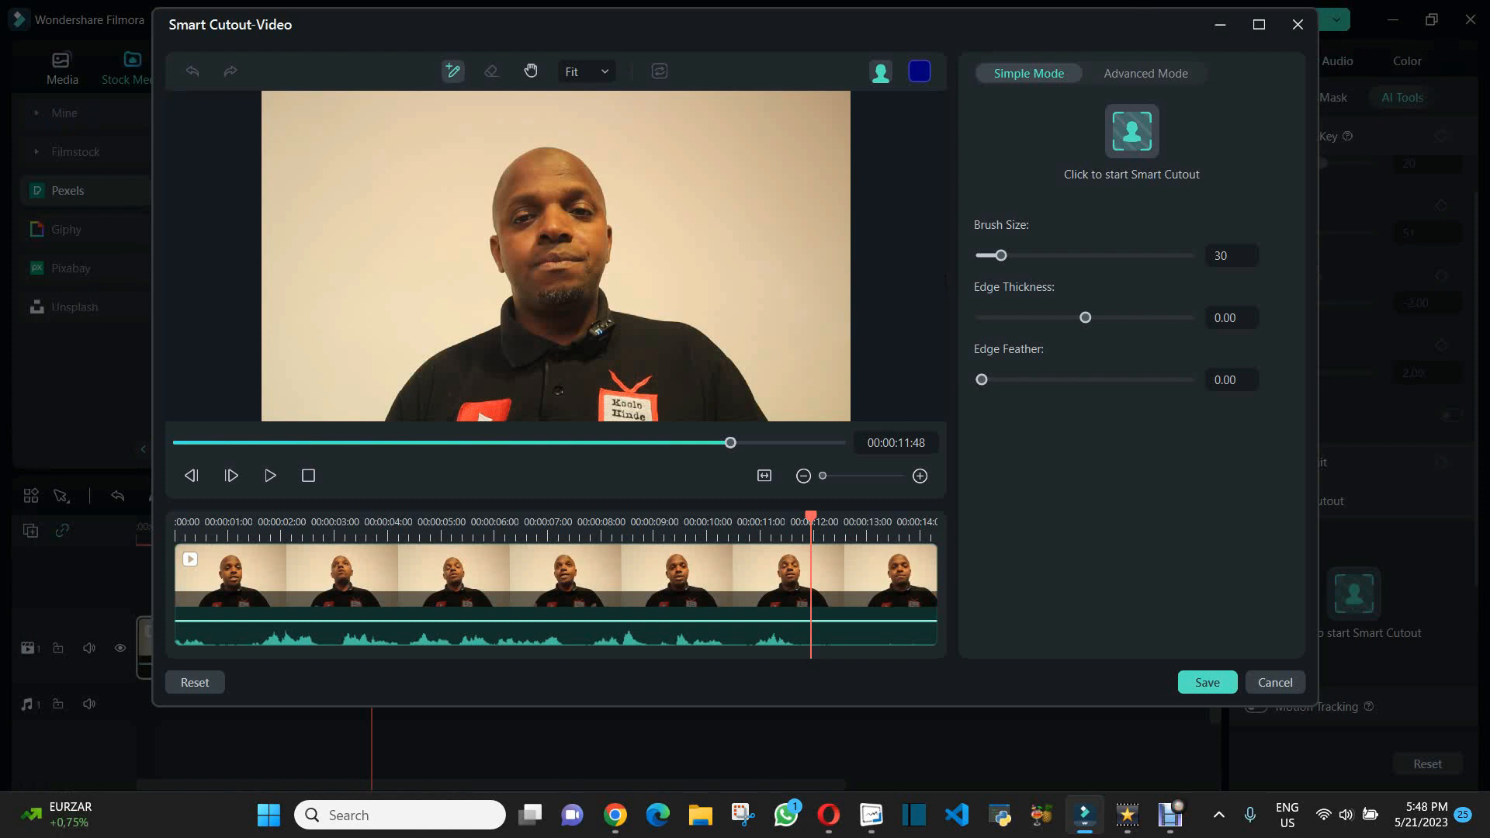
{"action": "left_click_drag", "start_coordinate": [553, 156], "coordinate": [557, 413]}
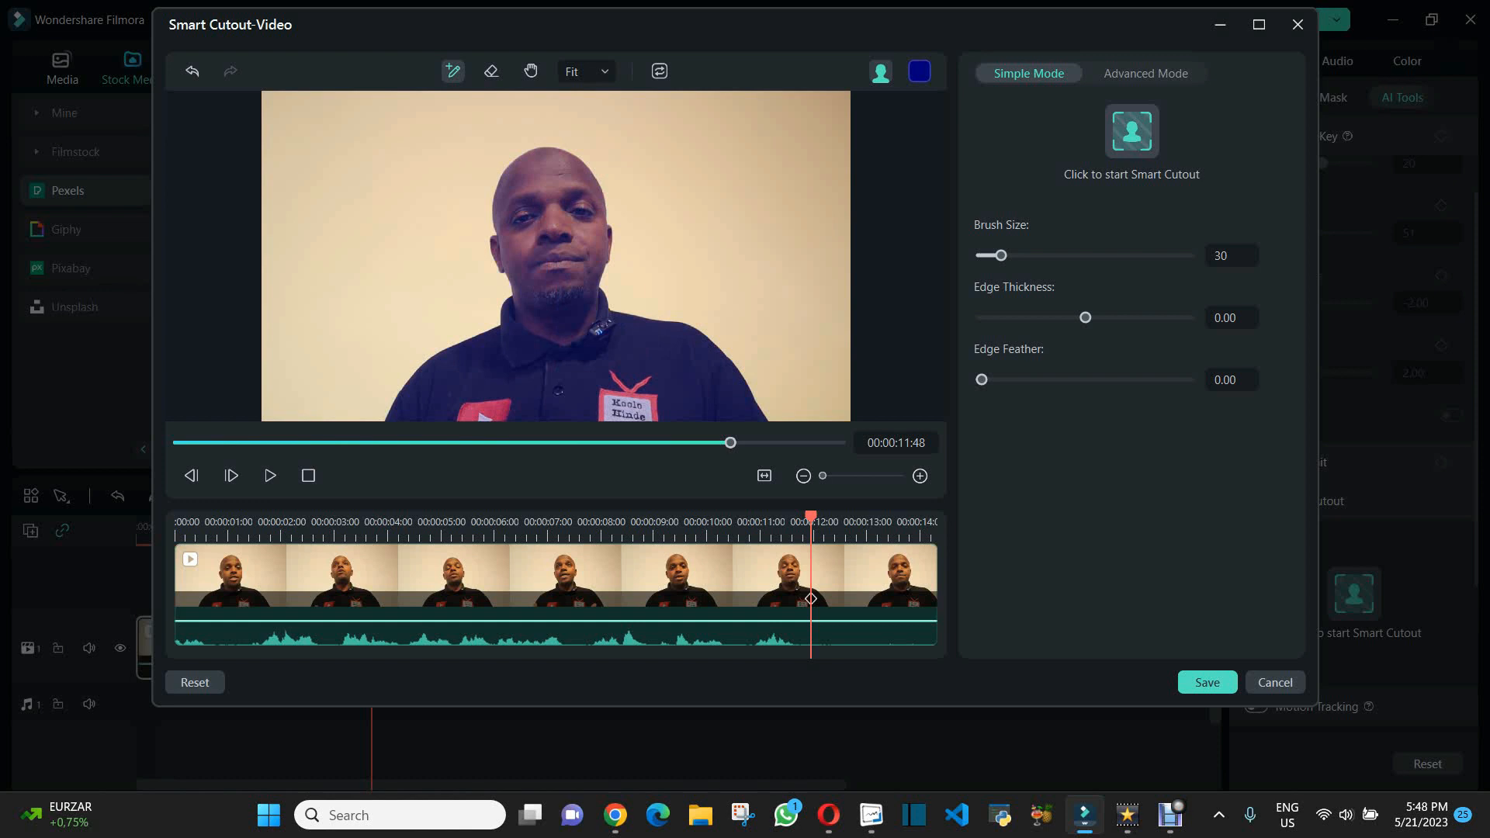
Preview the cutout with Toggle Transparency Grid and with Toggle Transparency Black.
{"action": "left_click", "coordinate": [881, 72]}
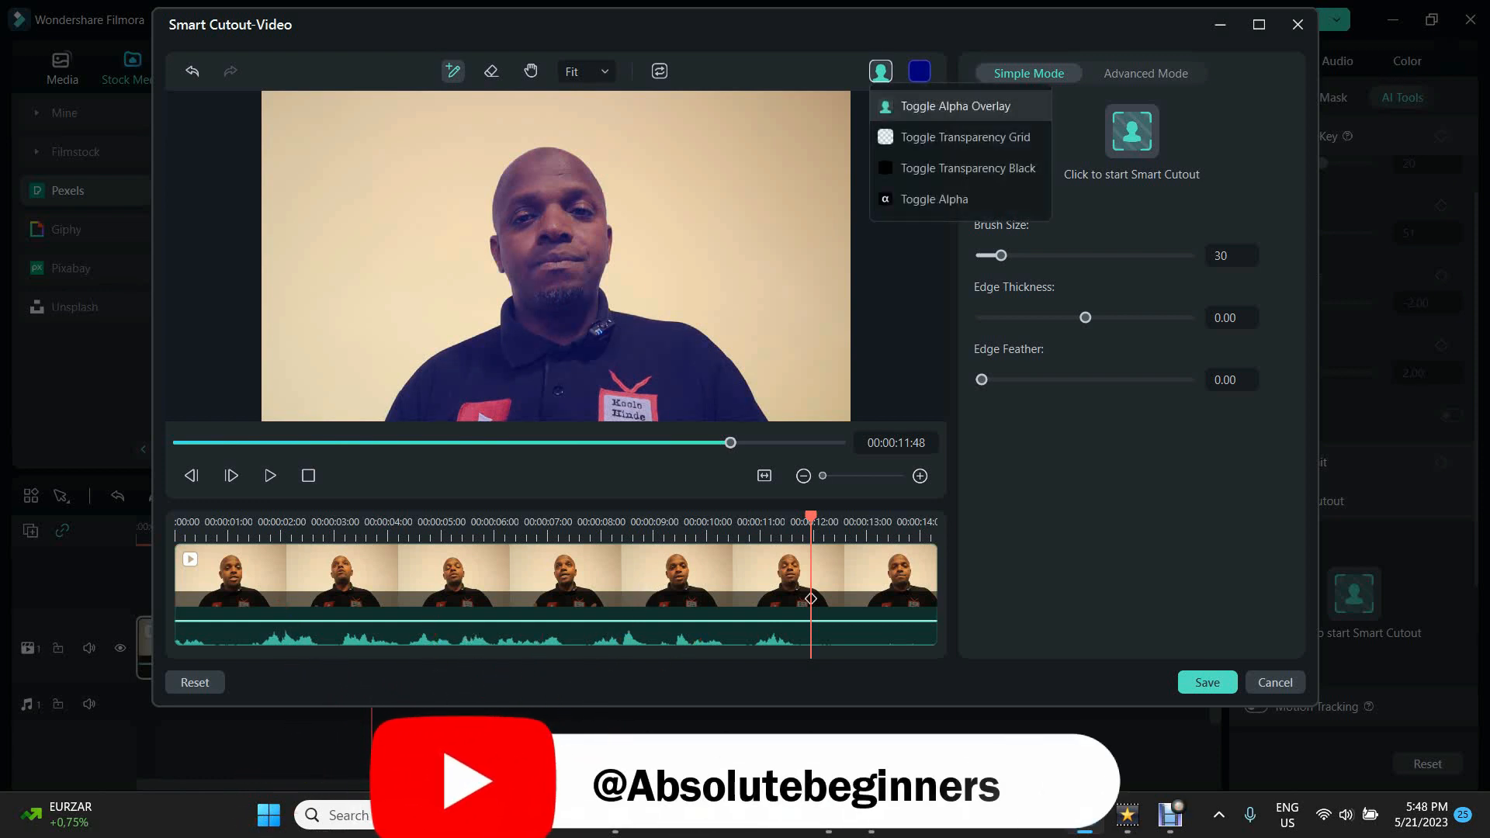
{"action": "left_click", "coordinate": [965, 137]}
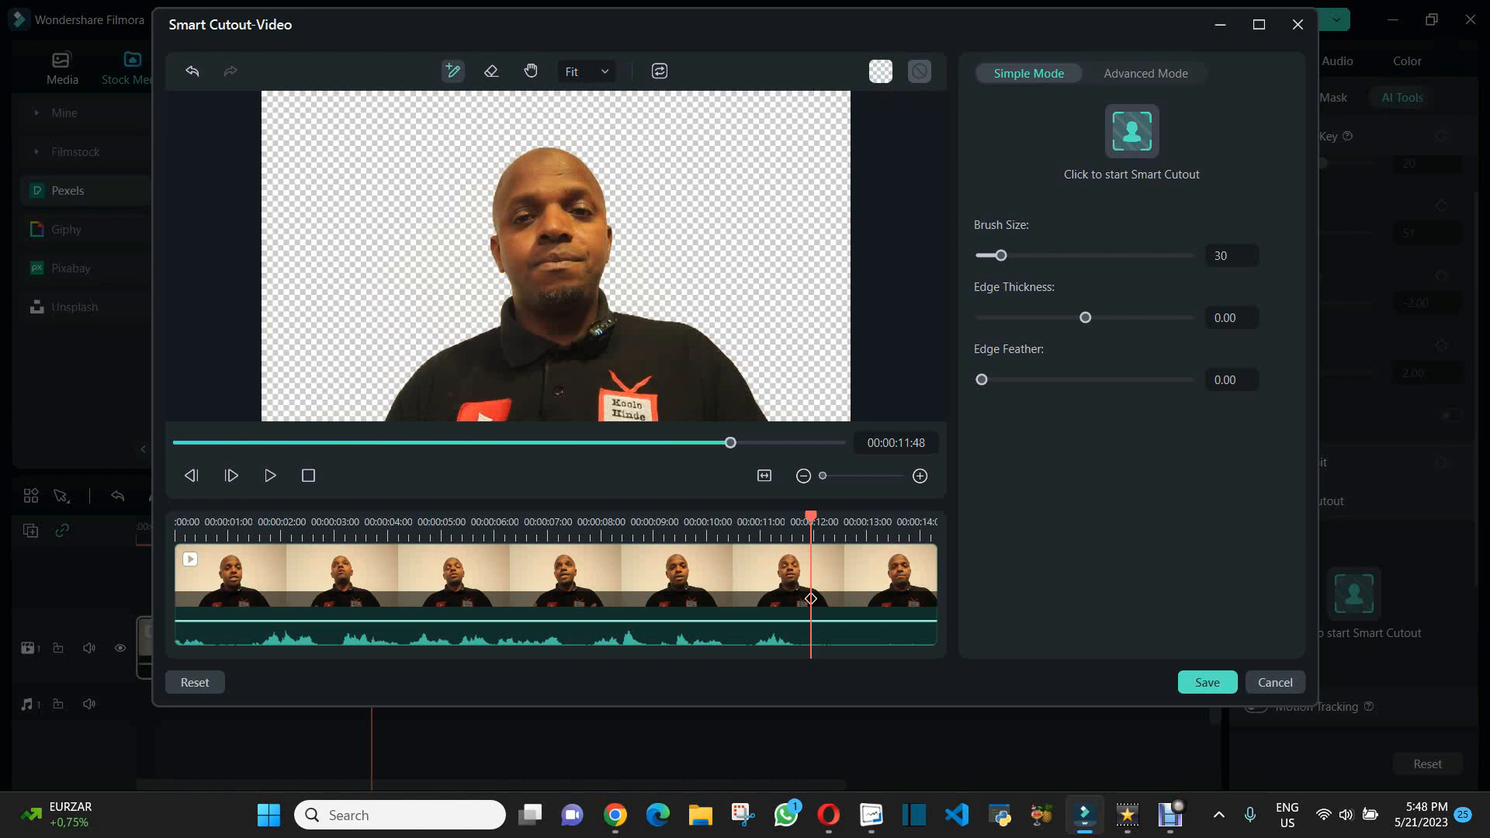
{"action": "left_click", "coordinate": [881, 71]}
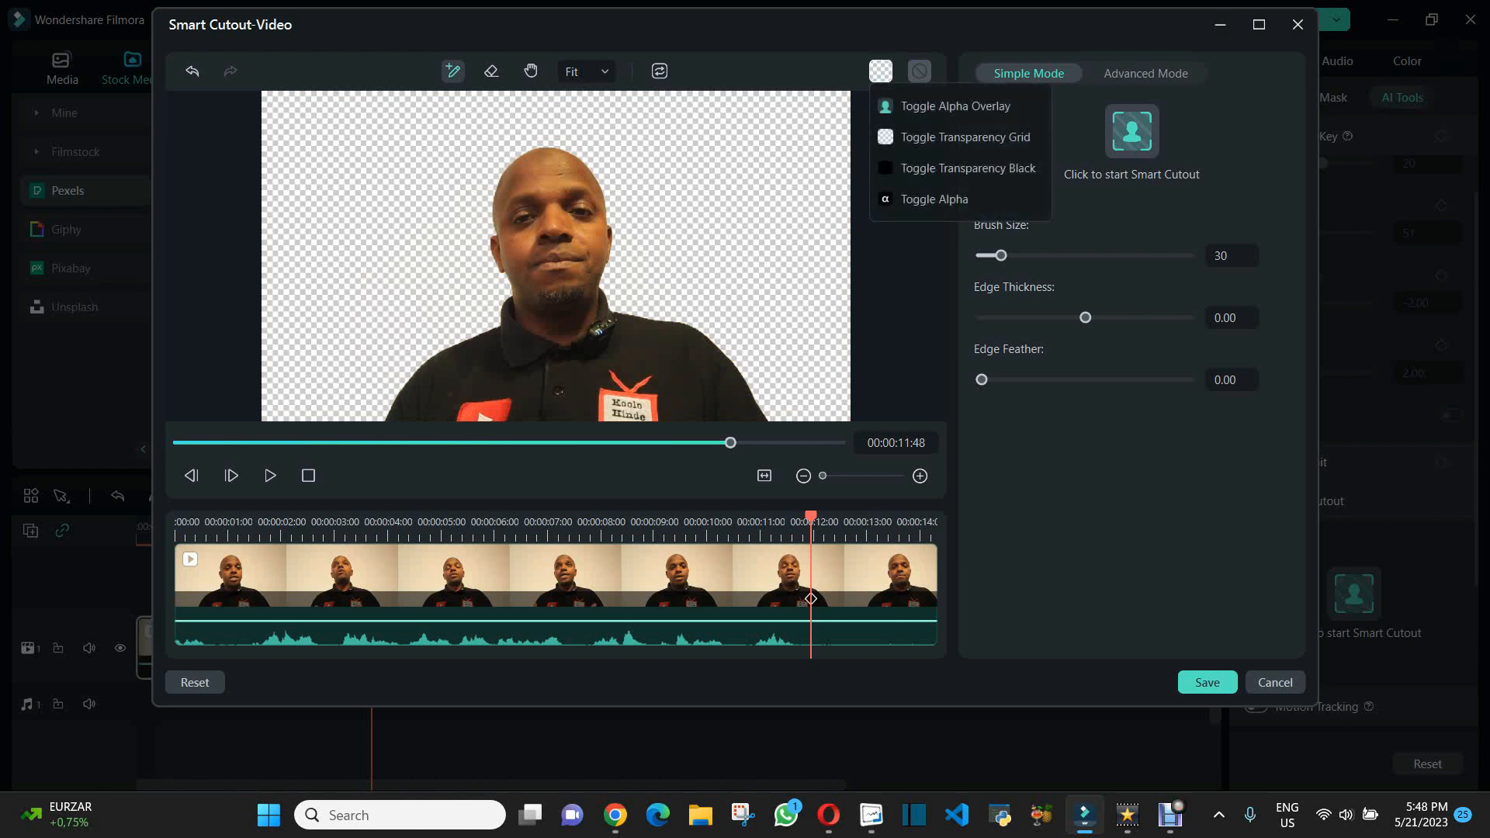
{"action": "left_click", "coordinate": [967, 168]}
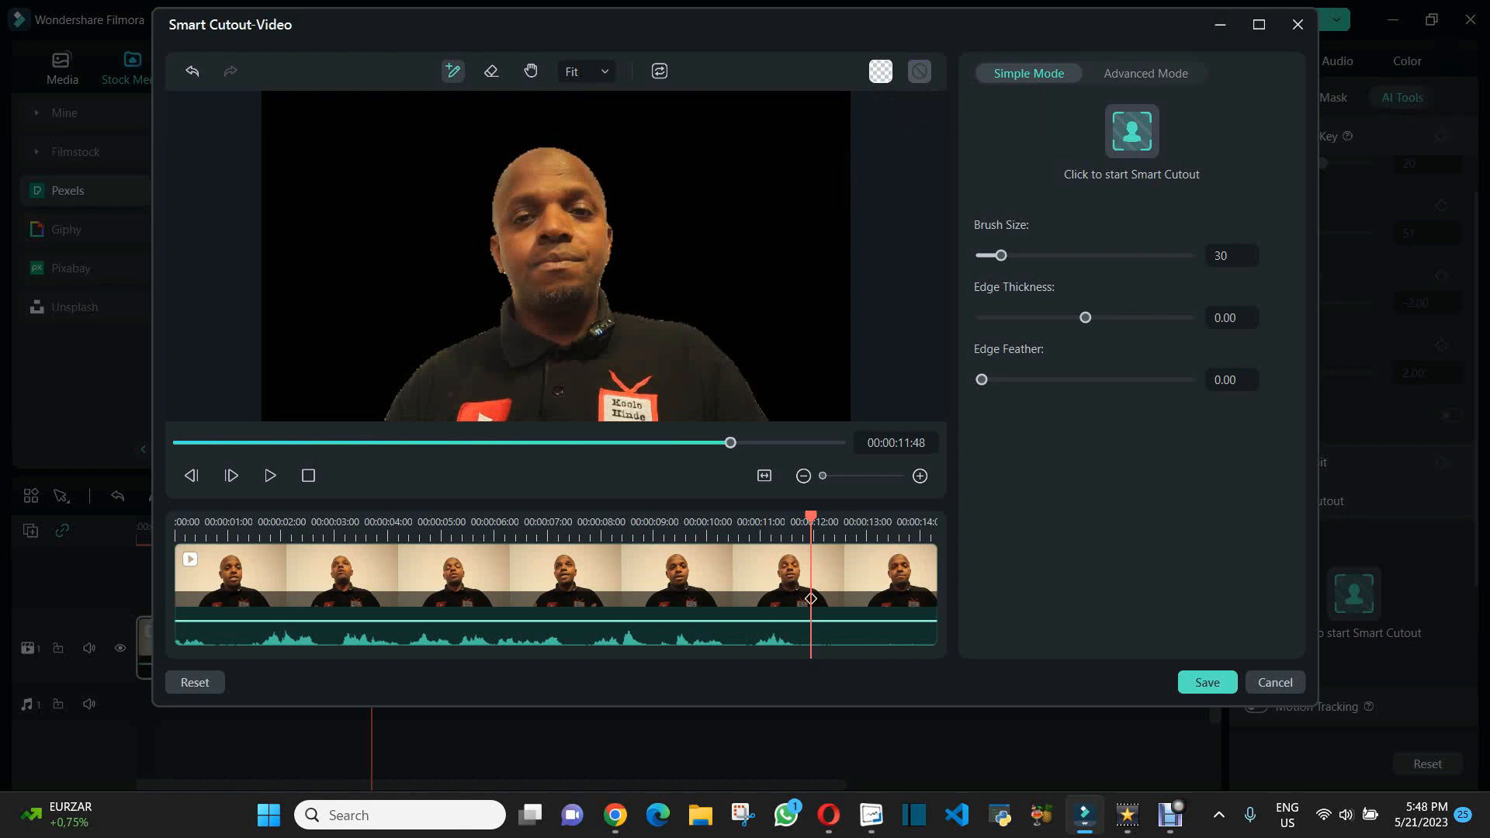
{"action": "left_click", "coordinate": [881, 70]}
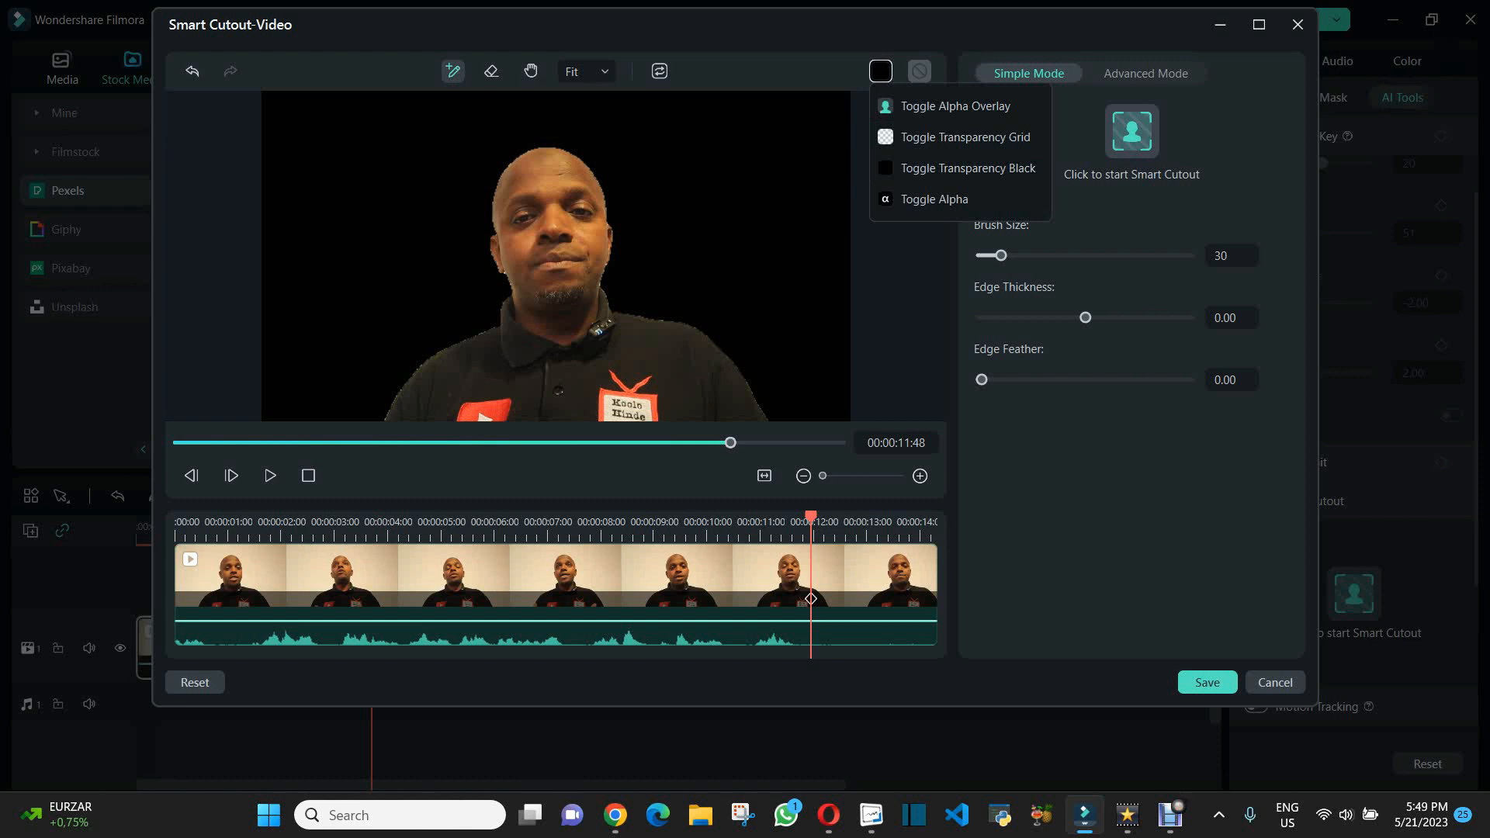
Set the Edge Thickness to -0.93, run Smart Cutout on the whole clip and save it.
{"action": "left_click", "coordinate": [1084, 317]}
{"action": "mouse_move", "coordinate": [1084, 318]}
{"action": "left_mouse_down"}
{"action": "mouse_move", "coordinate": [1103, 318]}
{"action": "mouse_move", "coordinate": [1084, 317]}
{"action": "left_mouse_up"}
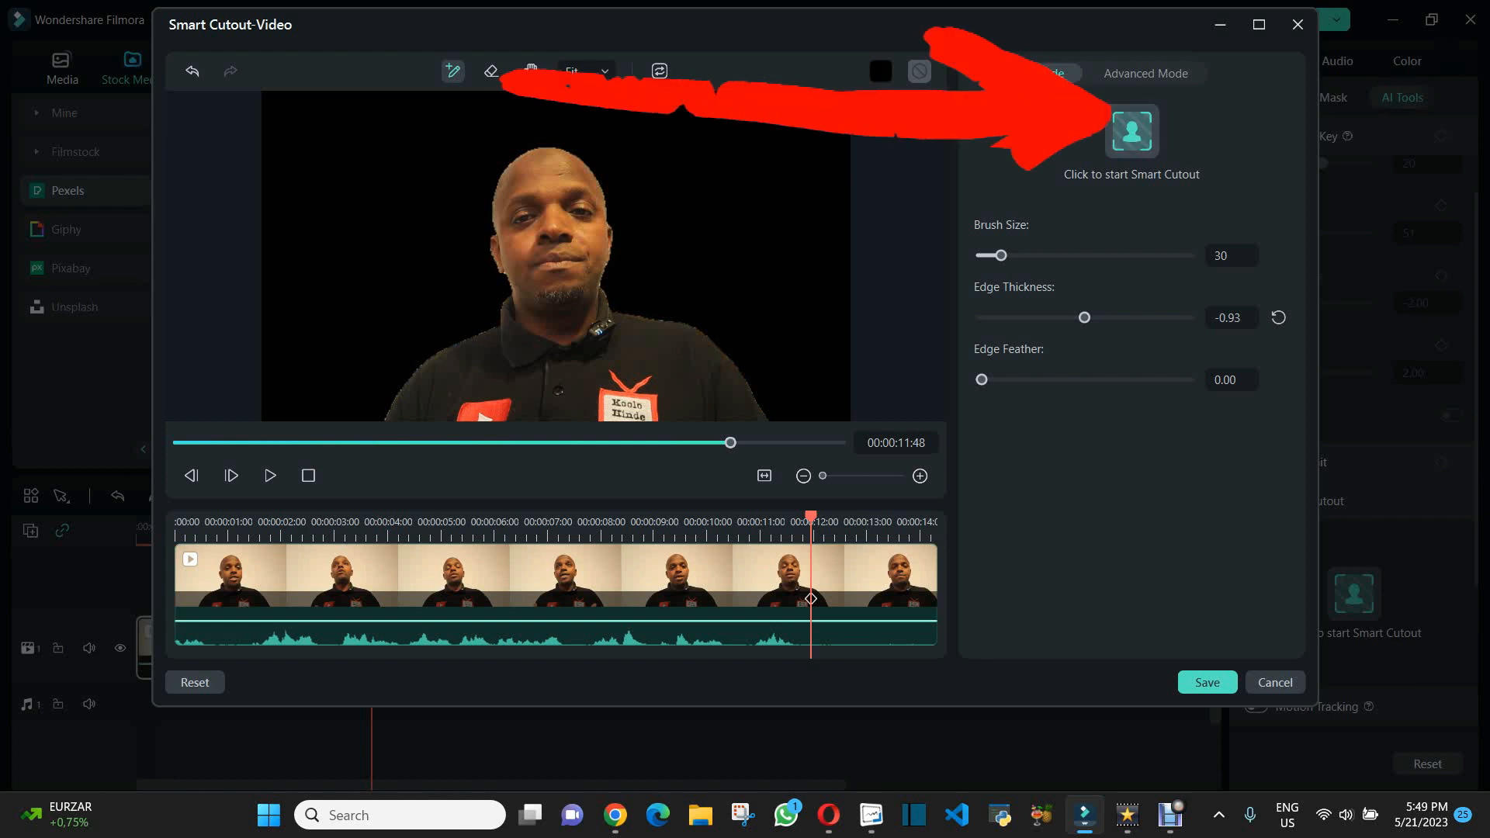
{"action": "left_click", "coordinate": [1132, 132]}
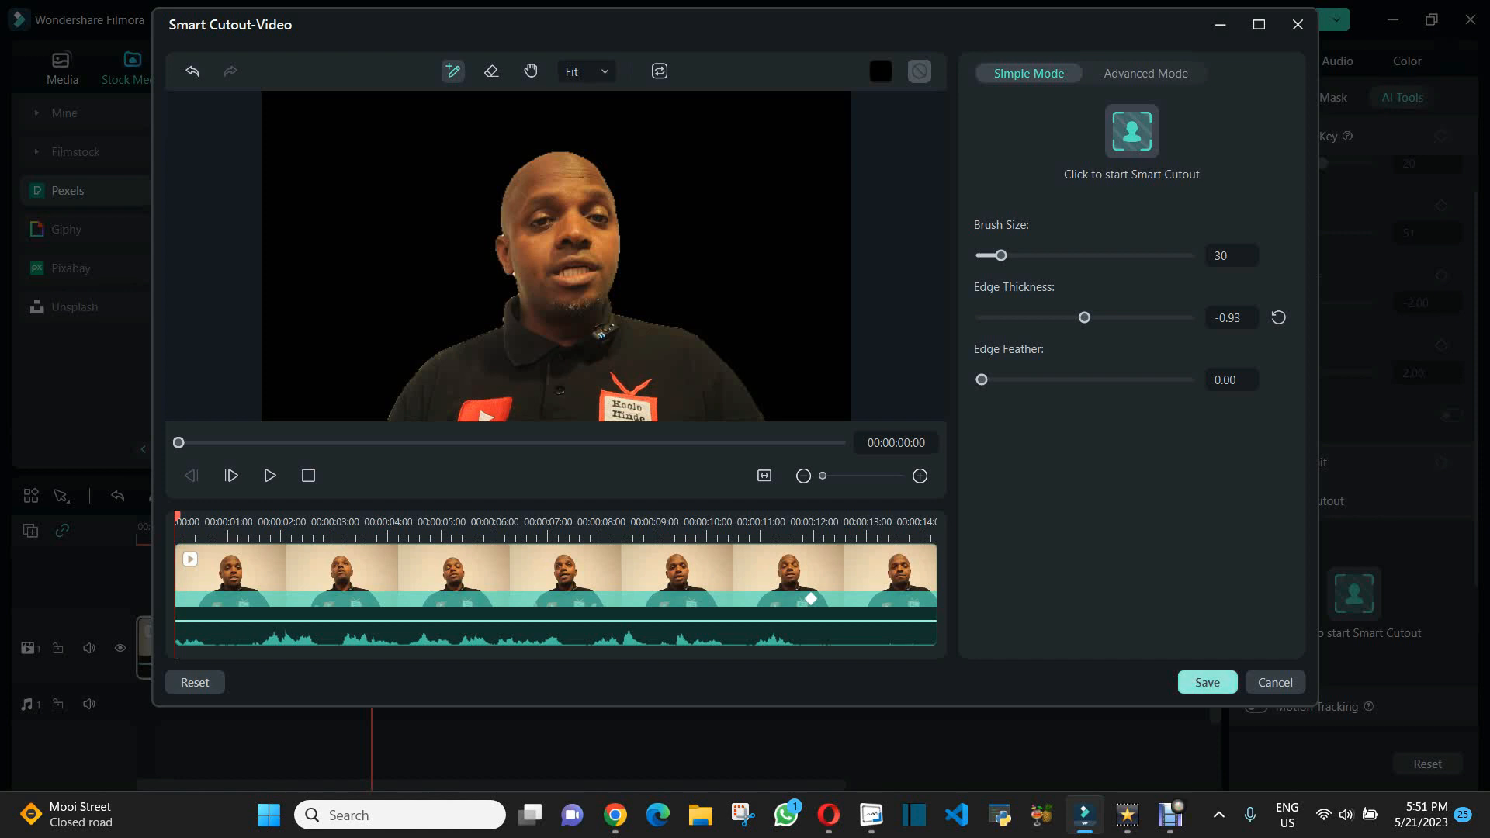
{"action": "left_click", "coordinate": [1207, 682]}
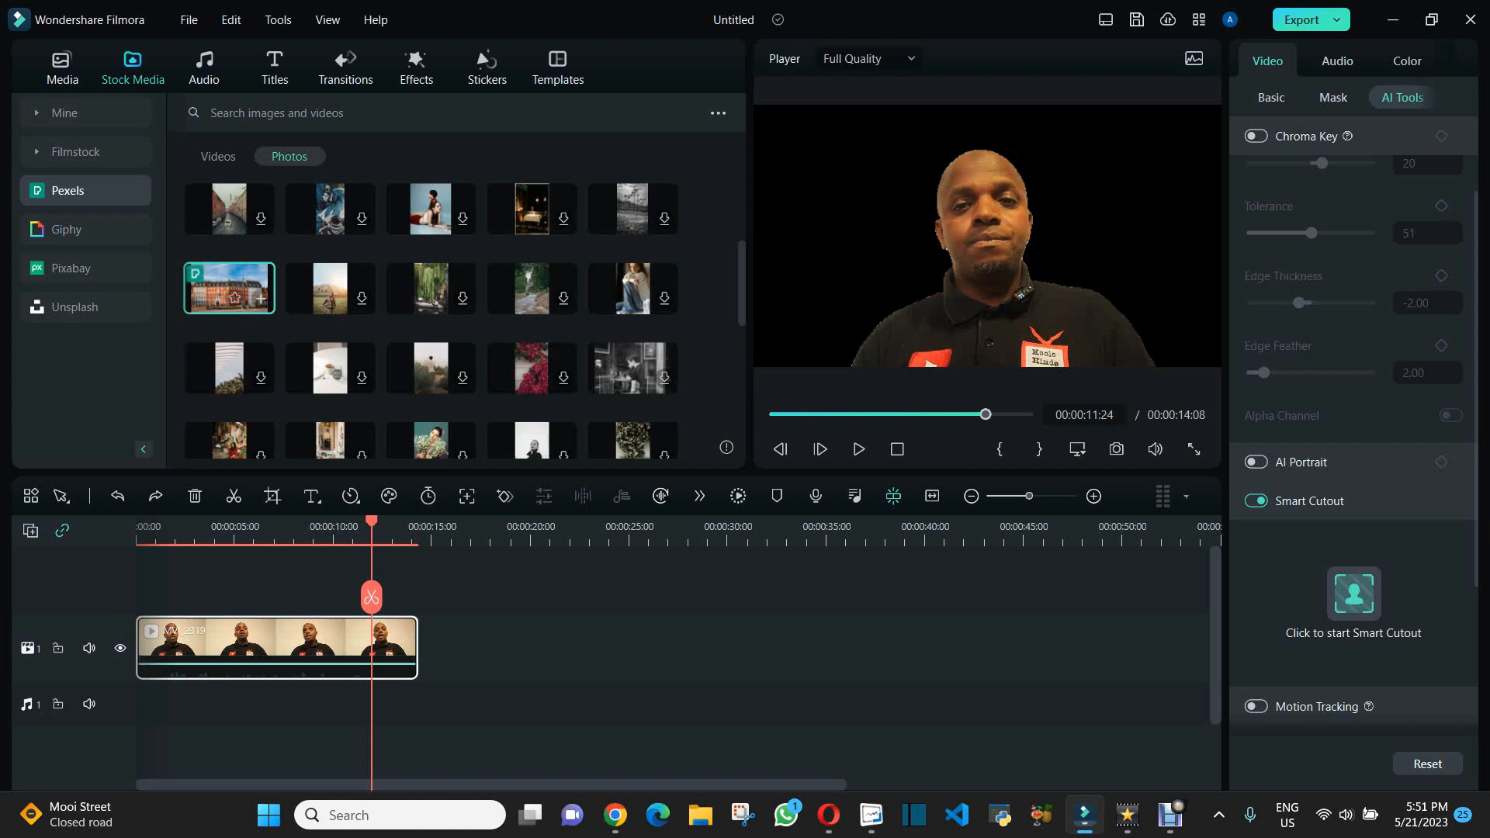
Place the orange buildings photo beneath the cut-out clip at the clip's full length and check the composite at 00:00:05:15.
{"action": "left_click_drag", "start_coordinate": [229, 287], "coordinate": [417, 648]}
{"action": "left_click_drag", "start_coordinate": [276, 706], "coordinate": [275, 580]}
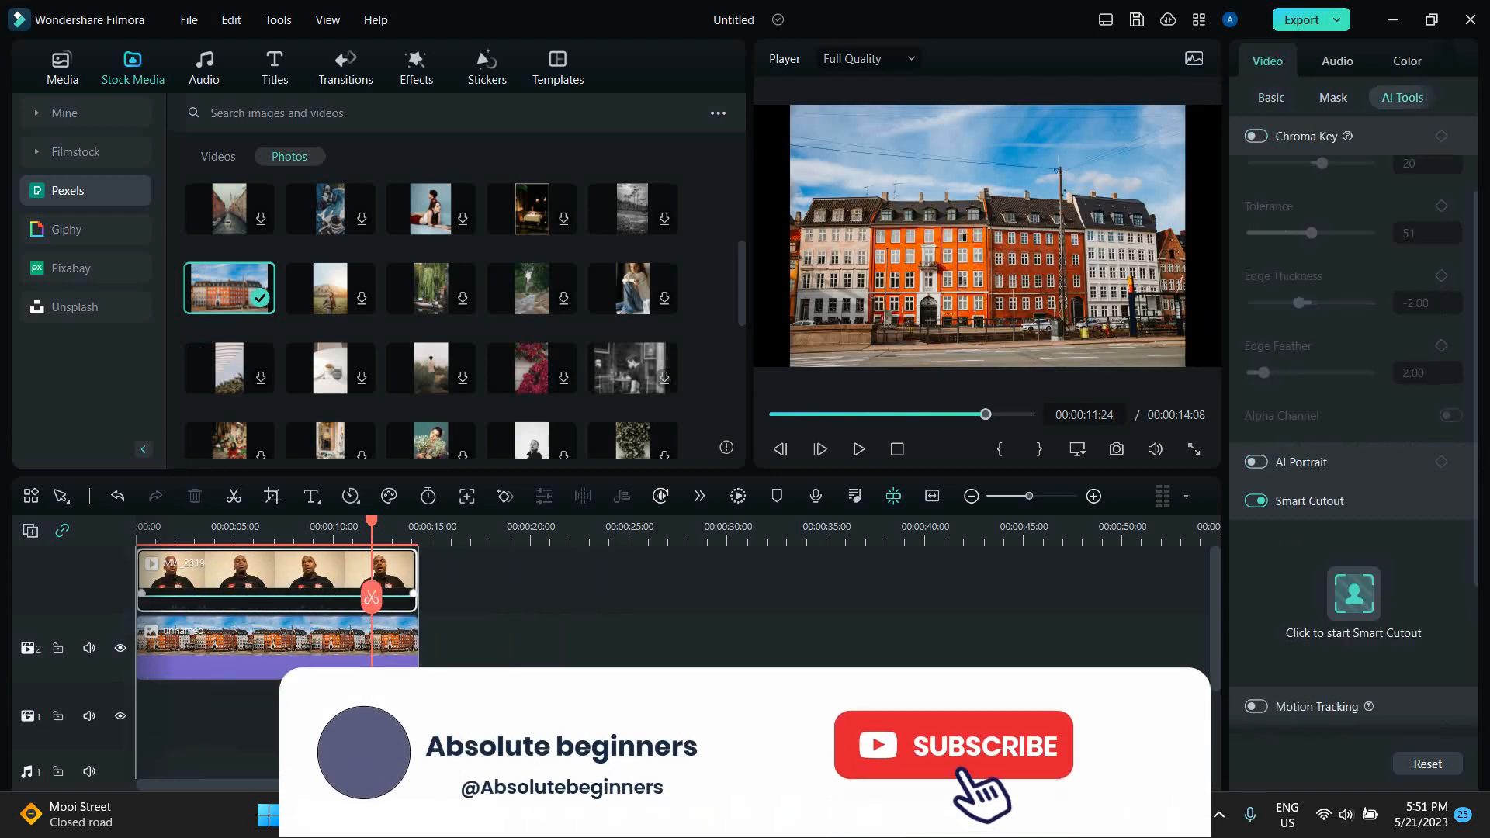
{"action": "left_click_drag", "start_coordinate": [371, 521], "coordinate": [246, 521]}
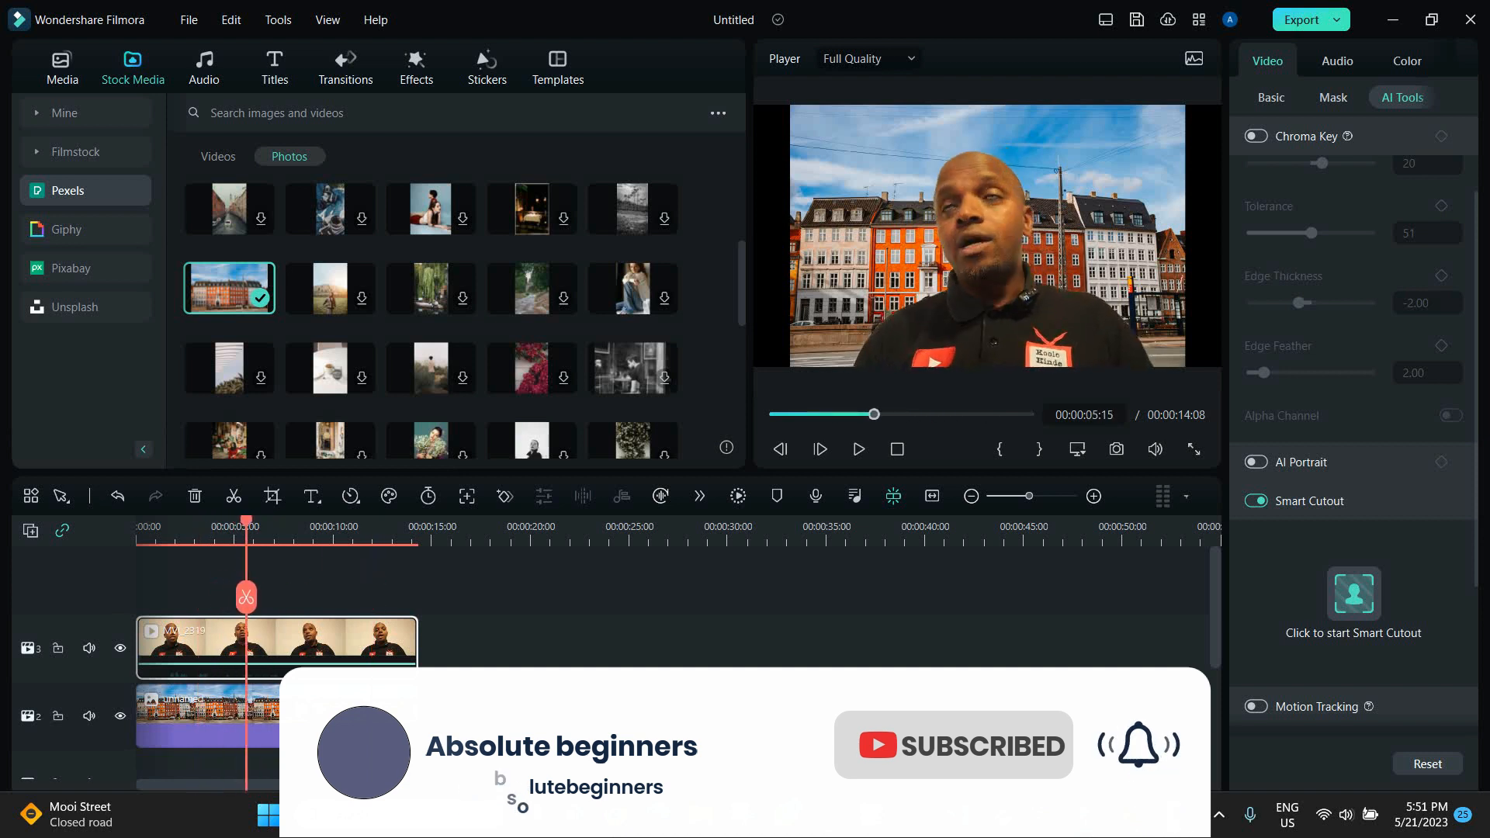